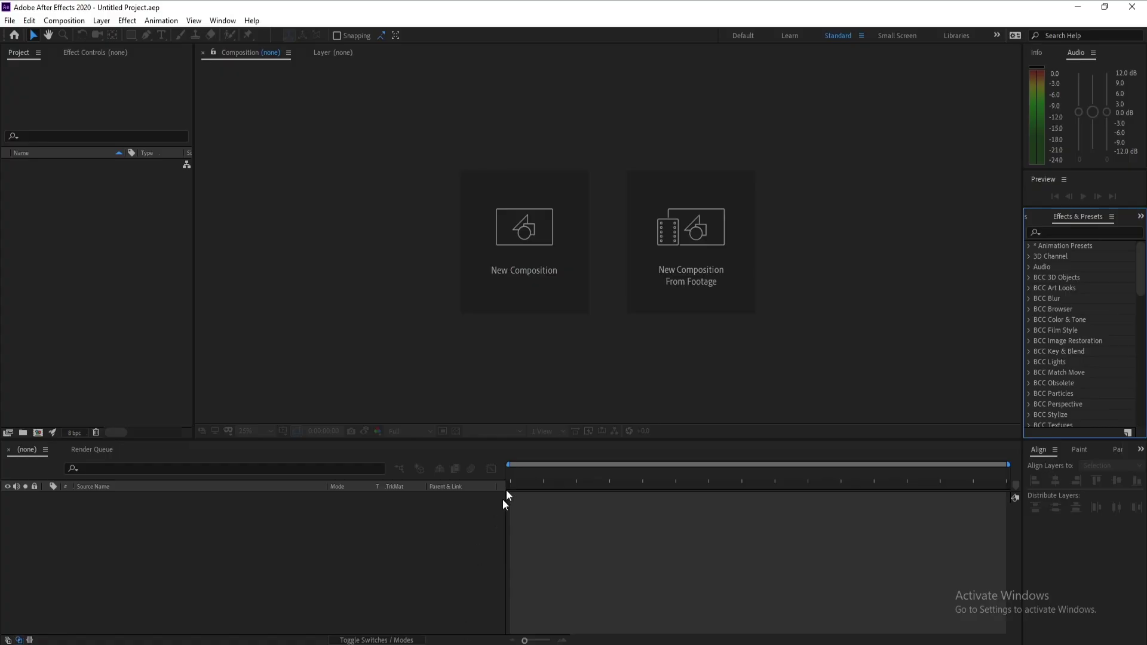
Create a 1920 × 1080, 60 fps, 15-second composition and add a black full-size solid named Stardust.
click(517, 269)
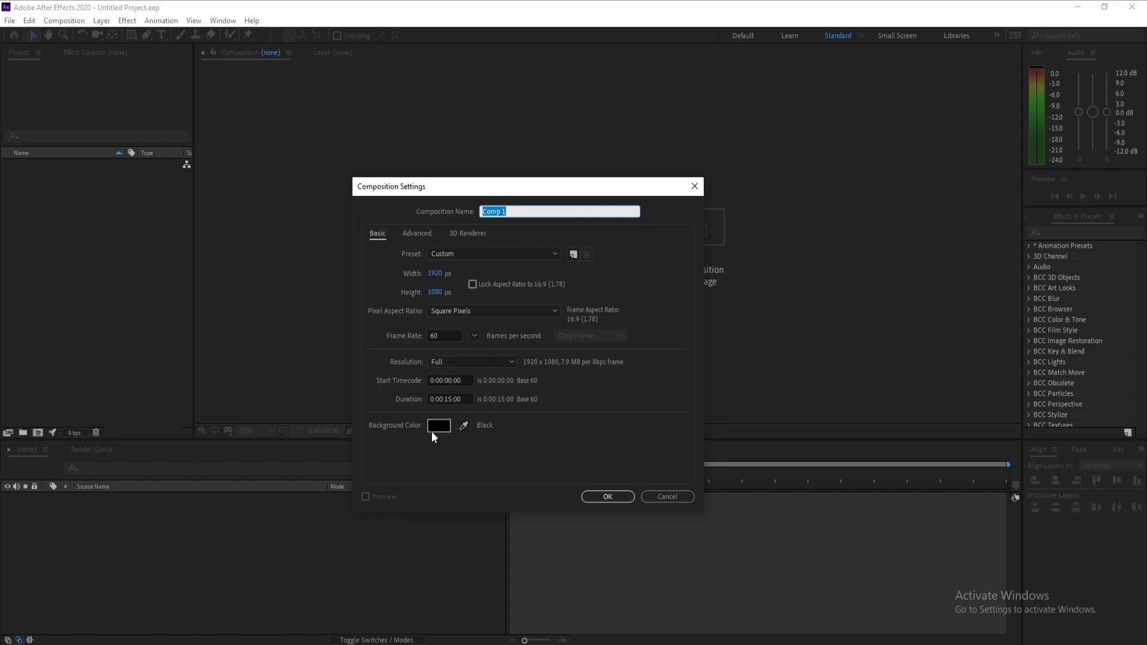
click(607, 498)
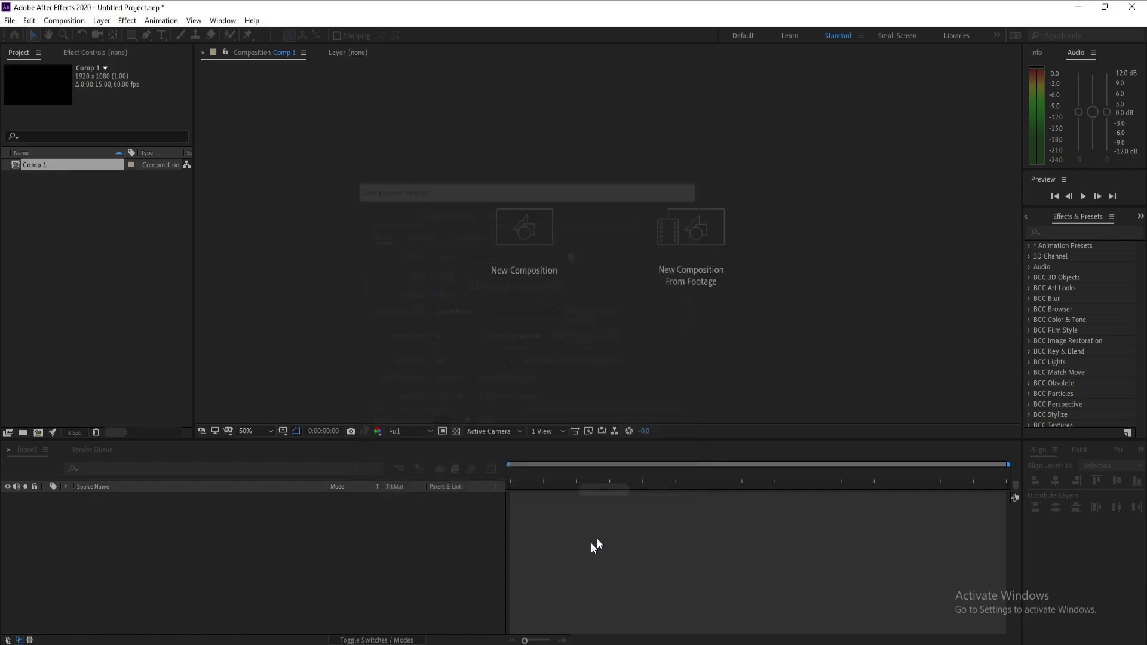
click(101, 21)
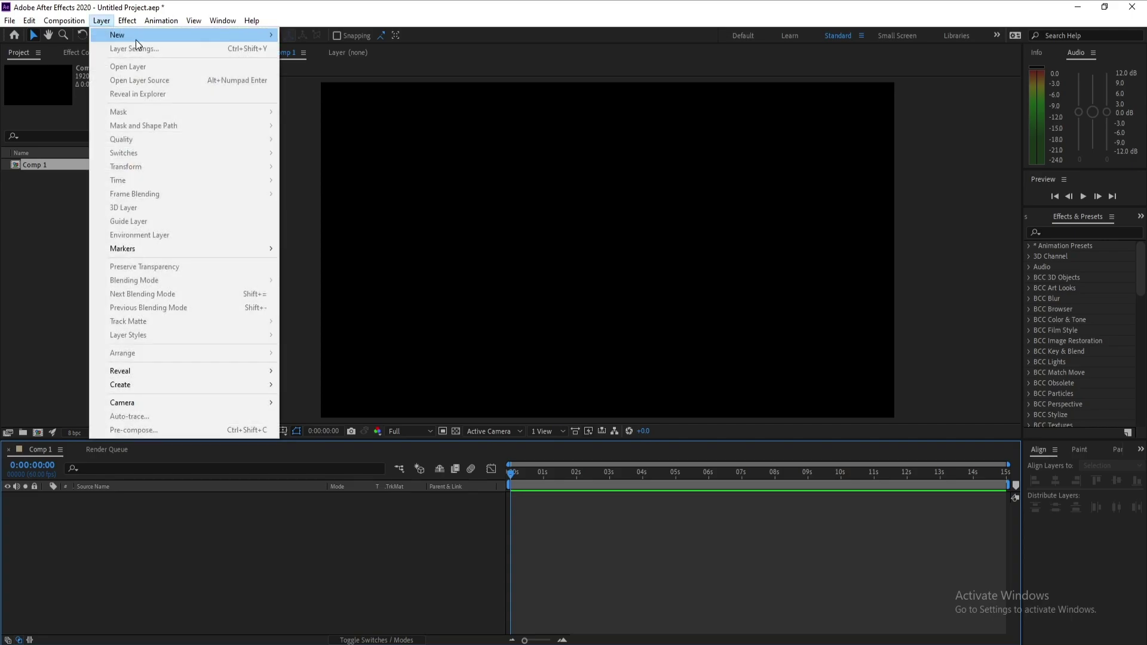
mouse_move(179, 31)
click(304, 46)
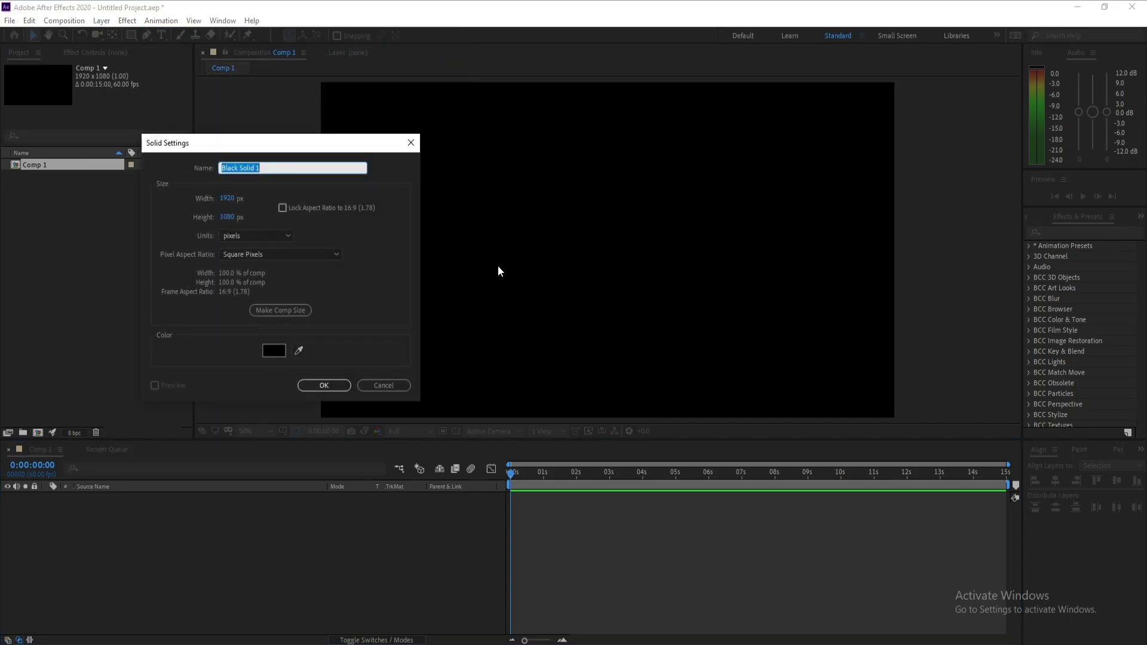
text(Stardust)
key(Return)
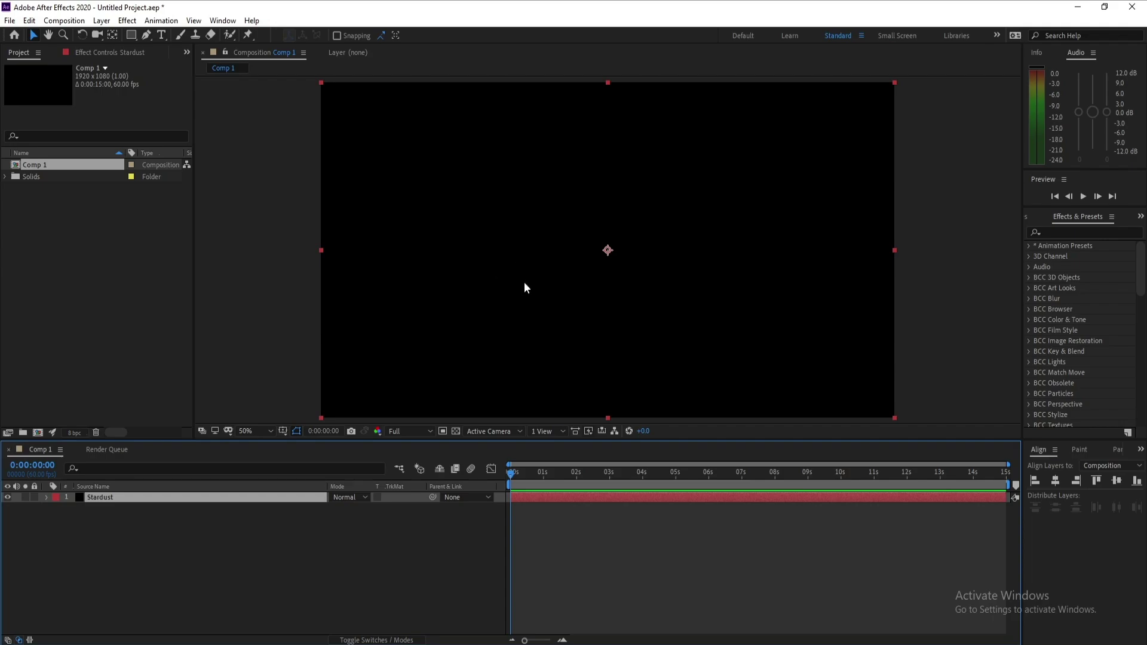
Find the Stardust effect, apply it to the Stardust solid, and preview the particles at about 0:00:06:34.
click(1067, 232)
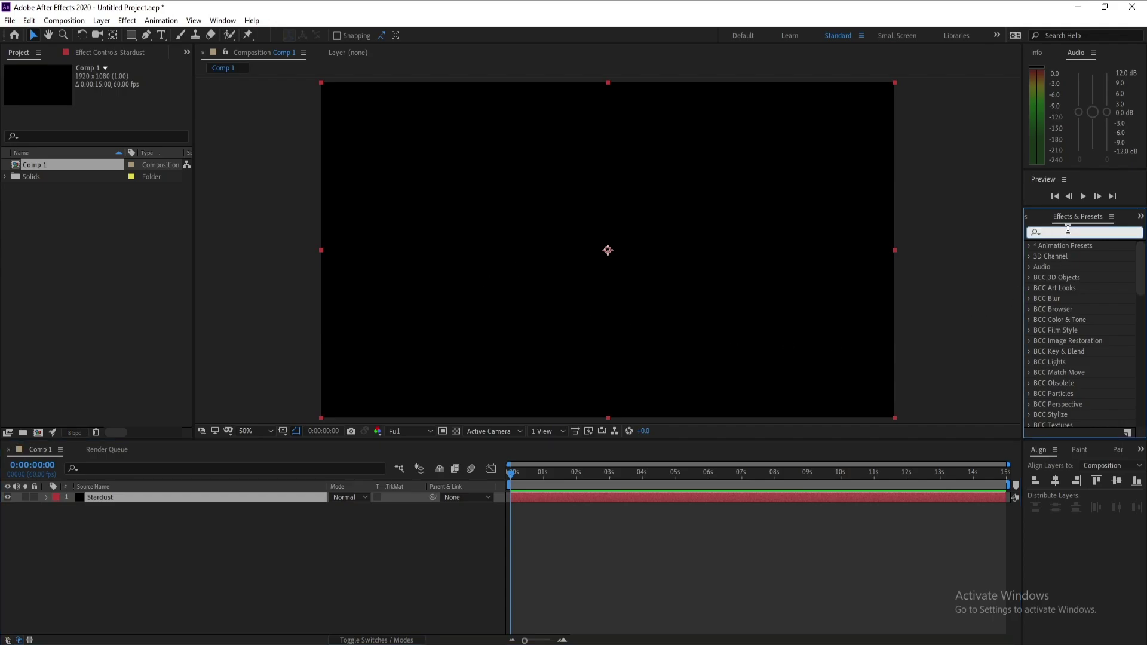
text(st)
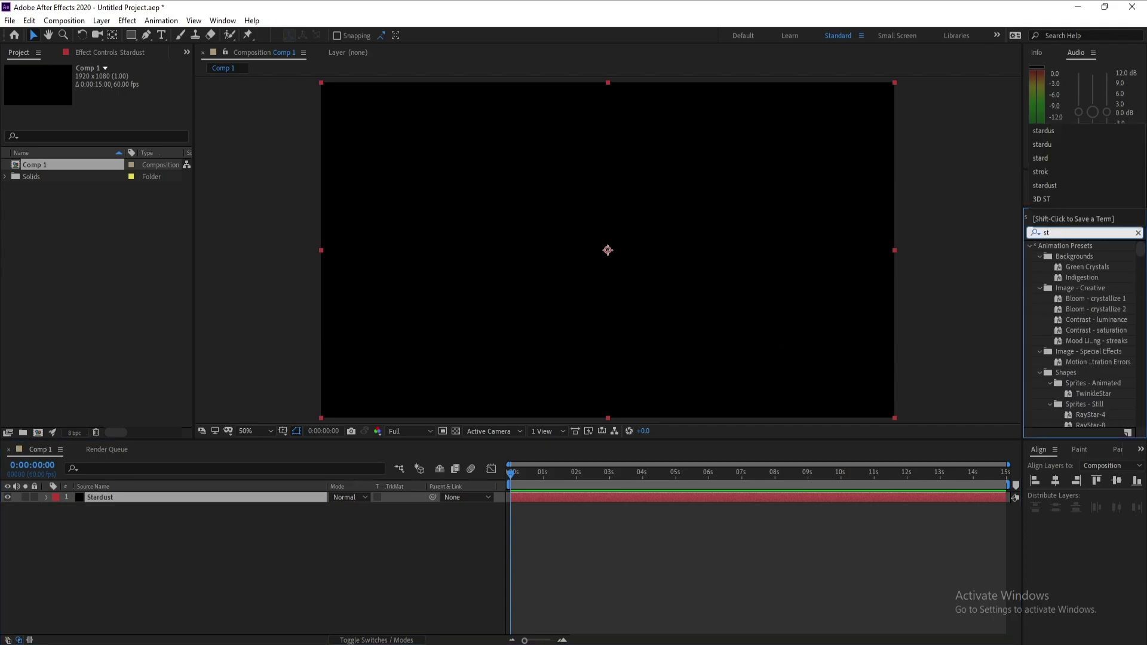
text(ard)
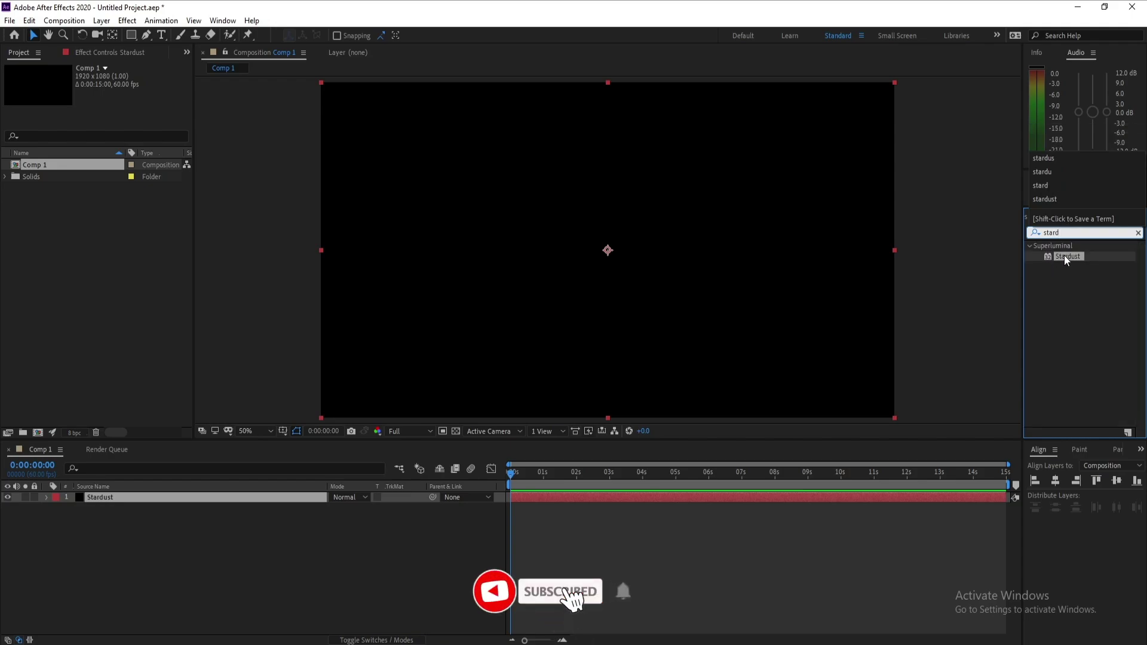
drag(1064, 256, 722, 501)
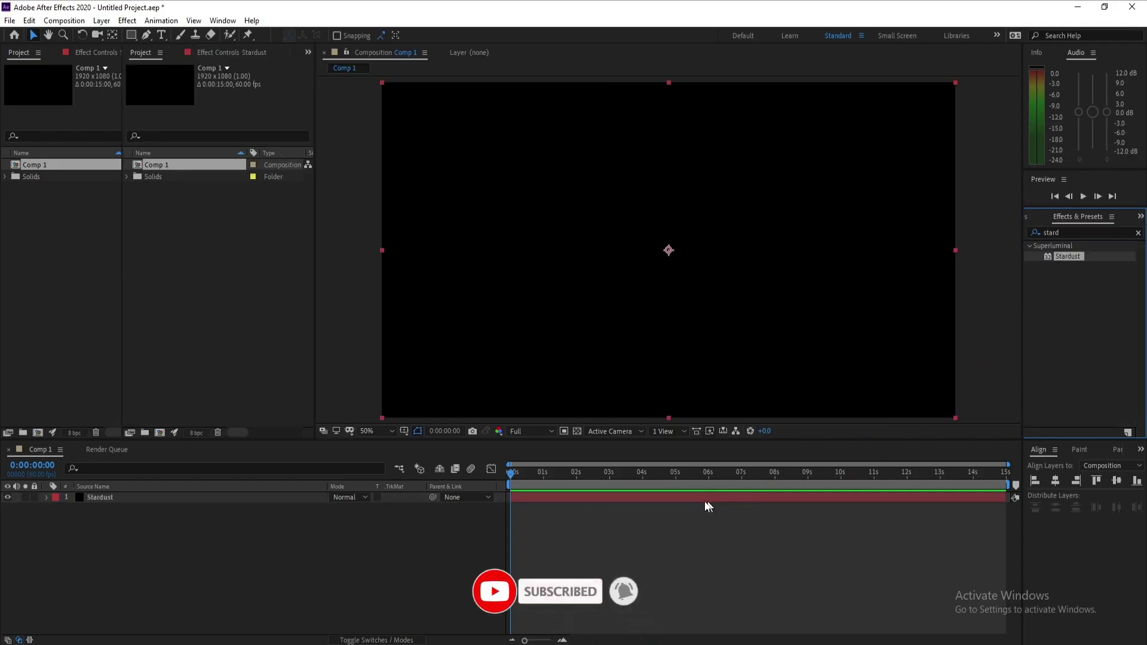
drag(590, 478, 727, 476)
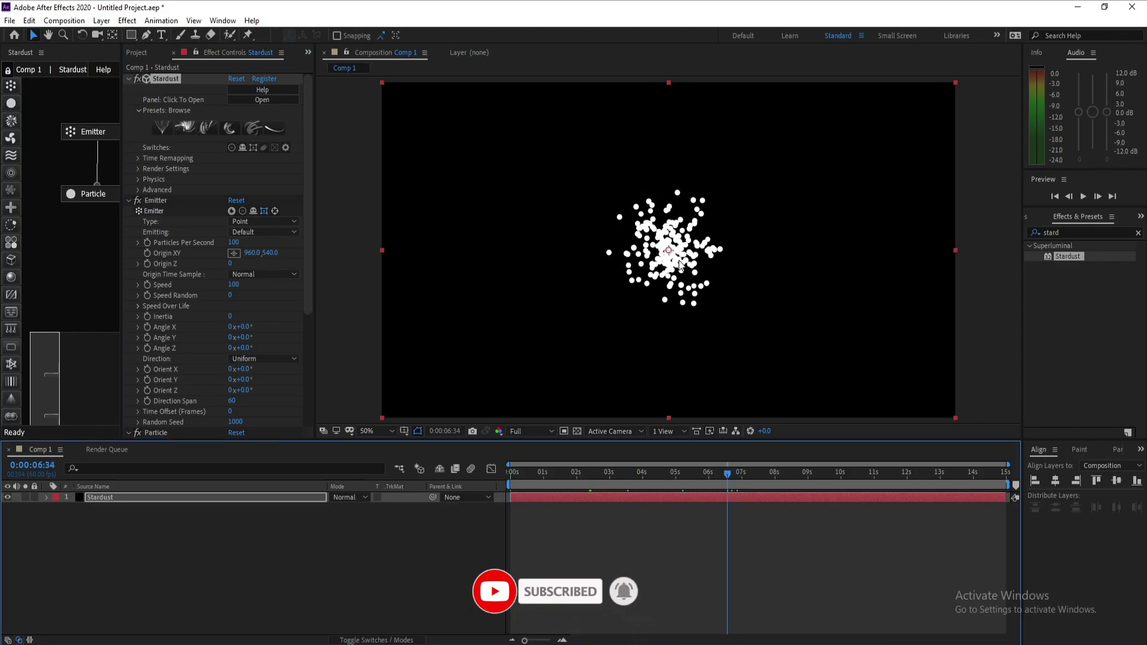
Start a new light layer above the Stardust solid with Point as the light type.
click(154, 497)
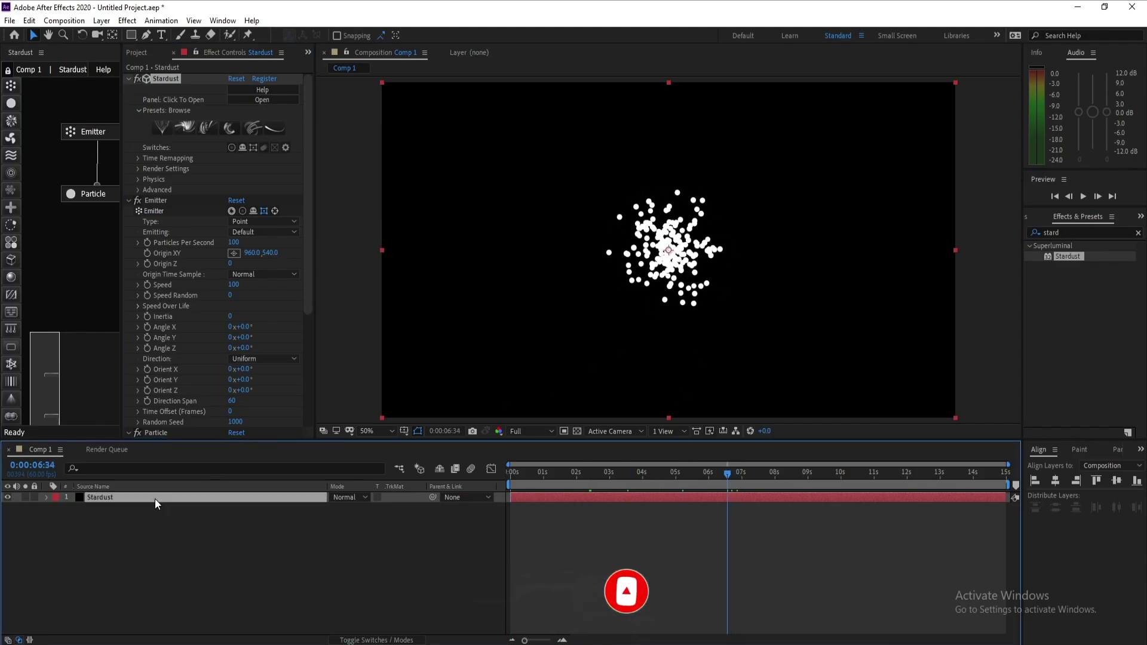
click(100, 22)
mouse_move(141, 35)
click(338, 64)
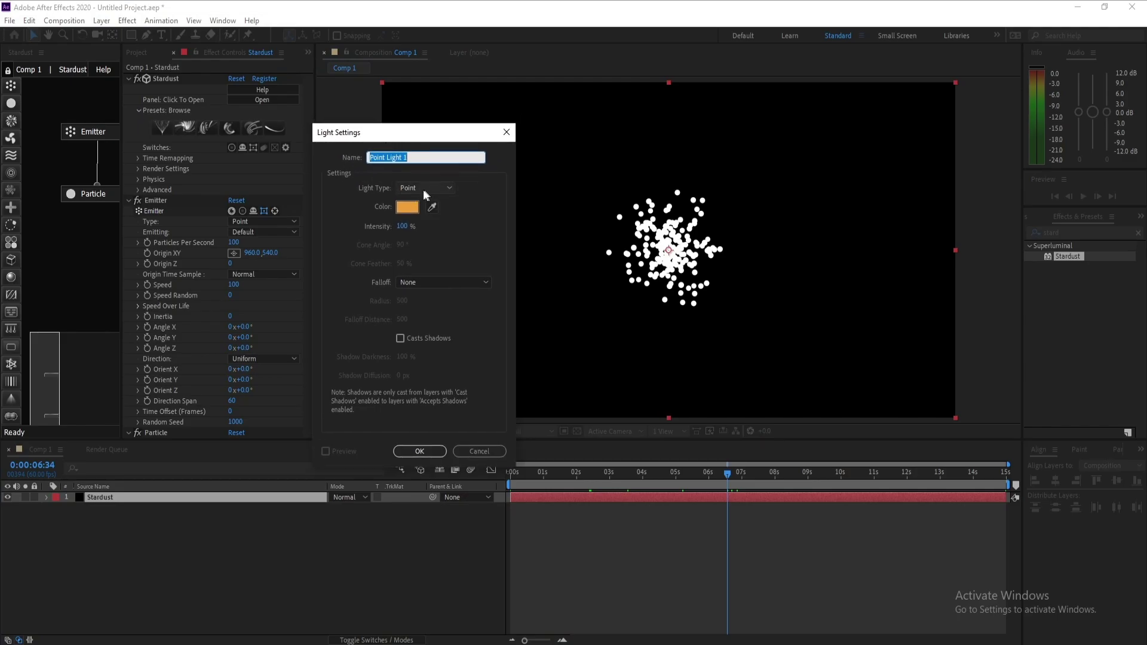
click(425, 190)
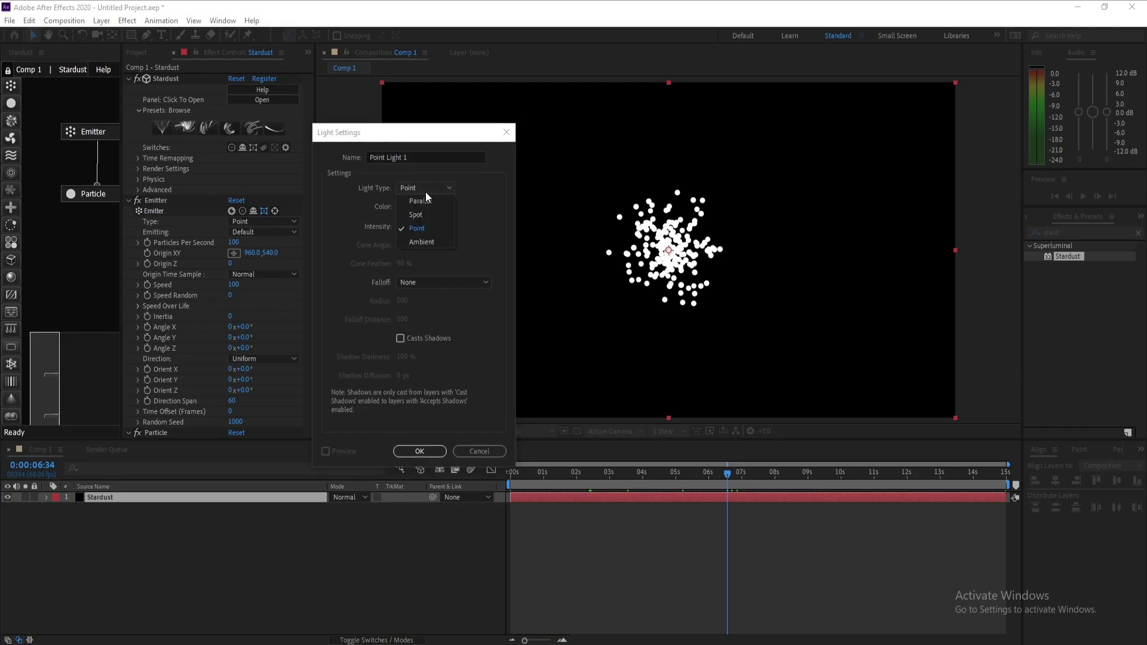
click(434, 227)
Give the light a darker orange color, about #DC8A20, and create the light layer.
click(408, 206)
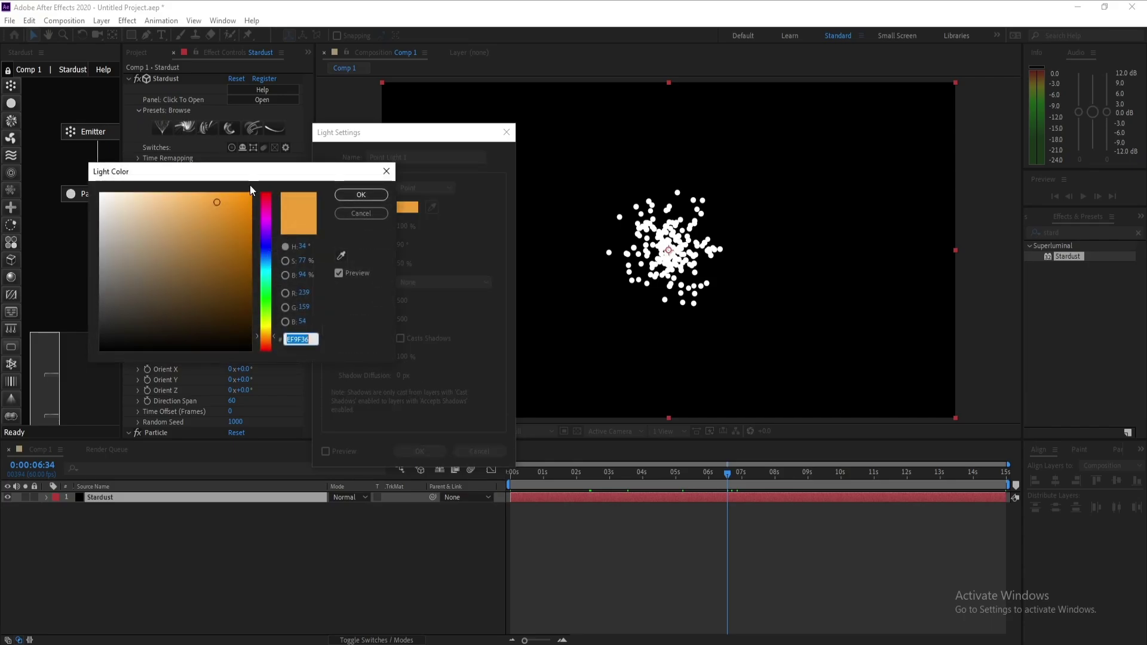
drag(267, 332, 267, 337)
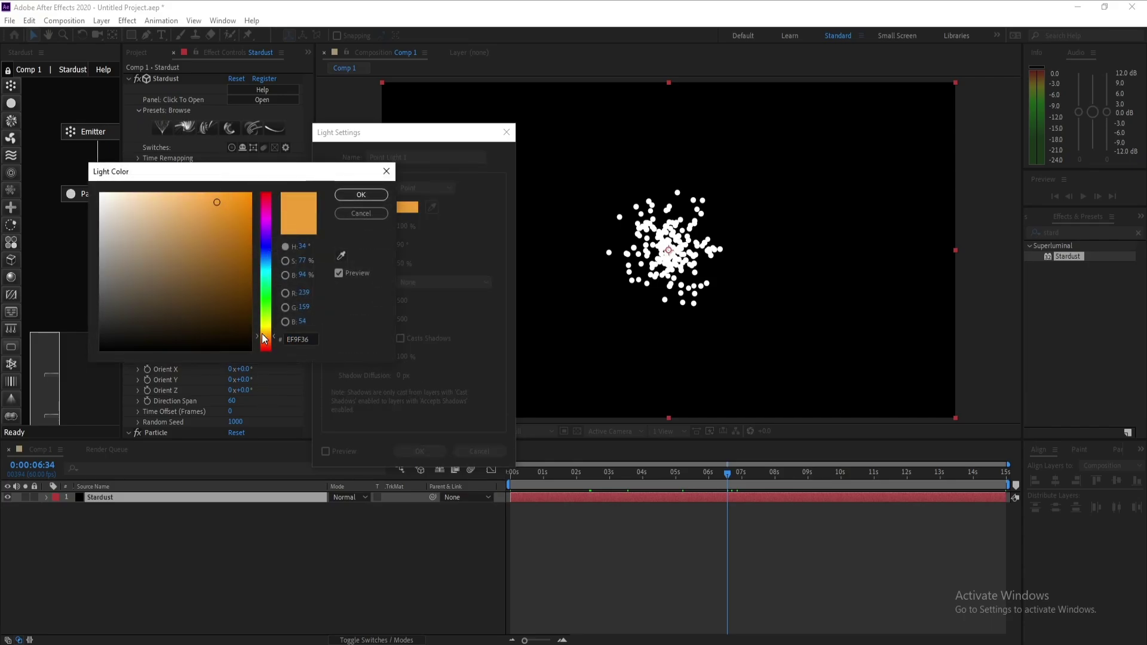
click(229, 280)
drag(237, 237, 229, 214)
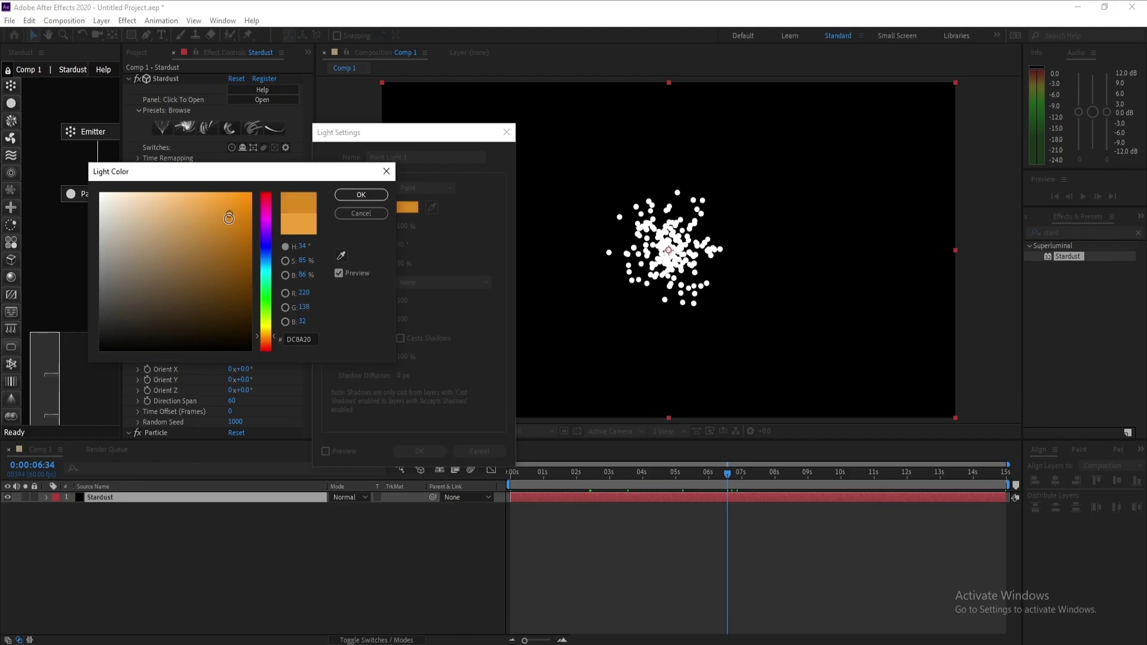
click(227, 219)
click(361, 195)
click(420, 451)
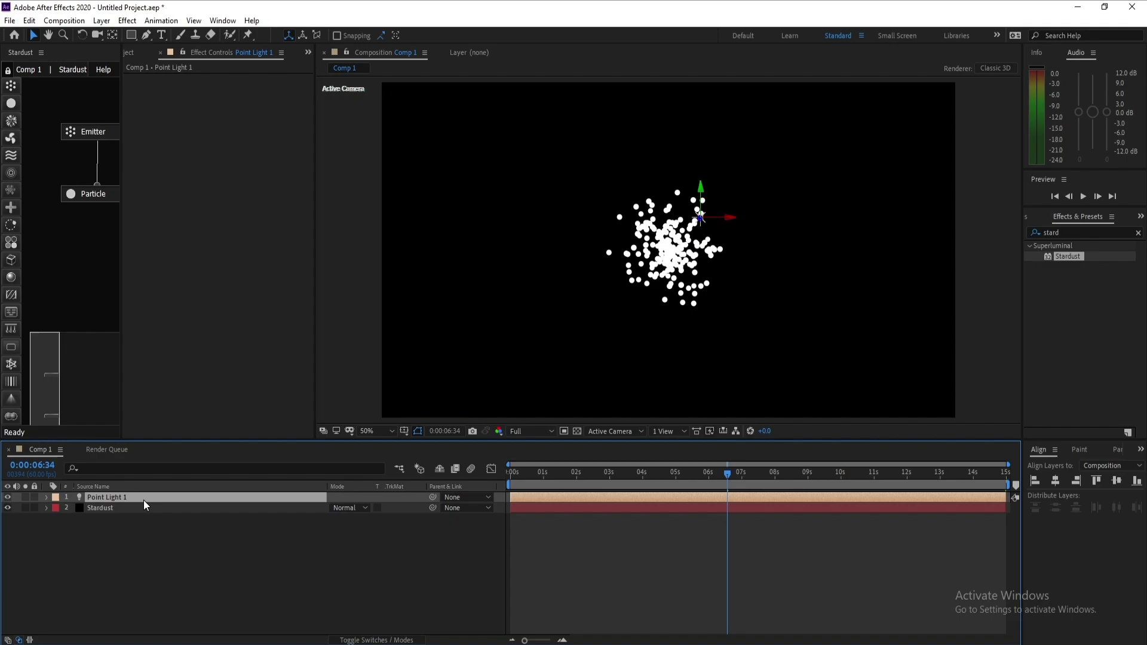
Set the position of Point Light 1 to 0, 0, 0.
key(p)
click(344, 507)
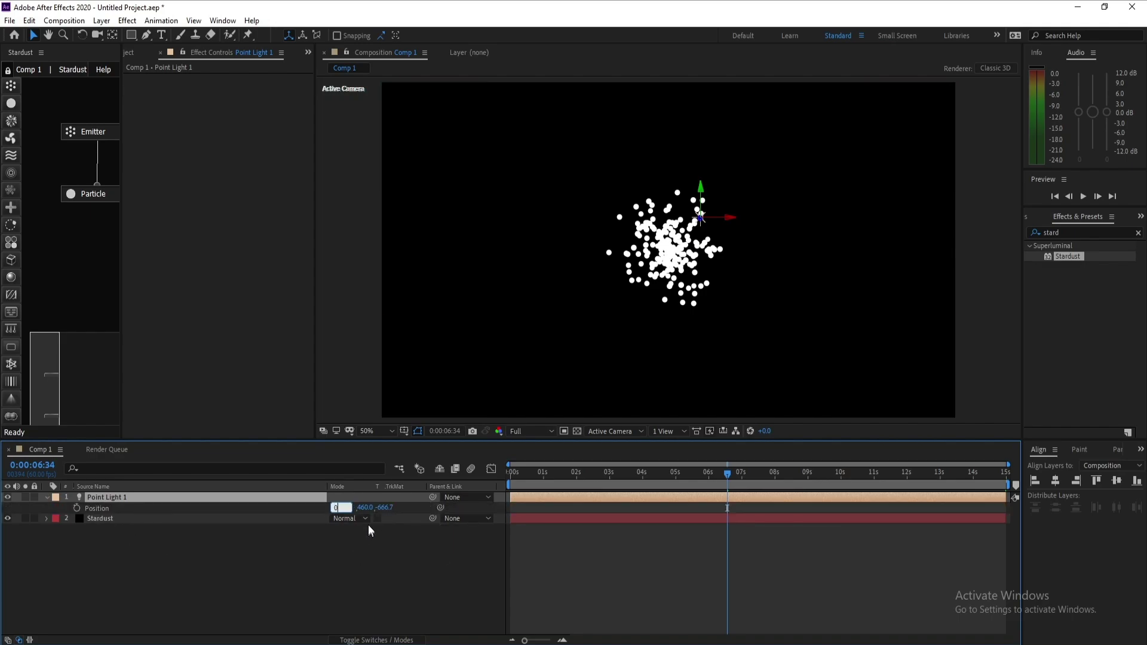
click(366, 509)
text(0)
click(346, 509)
text(0)
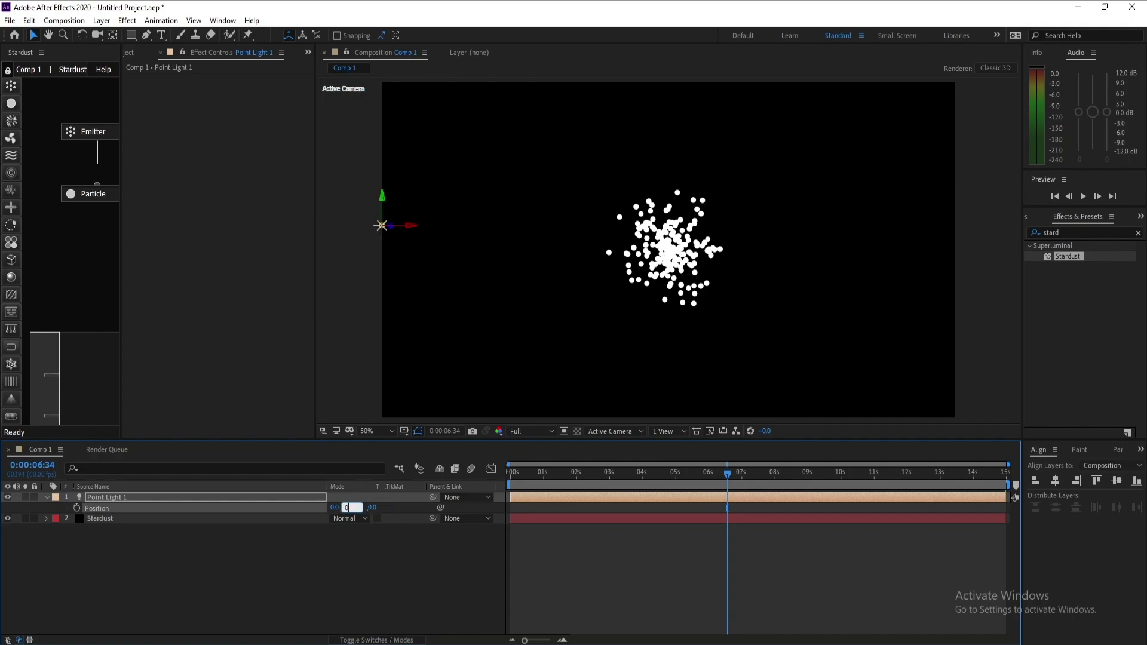
key(Return)
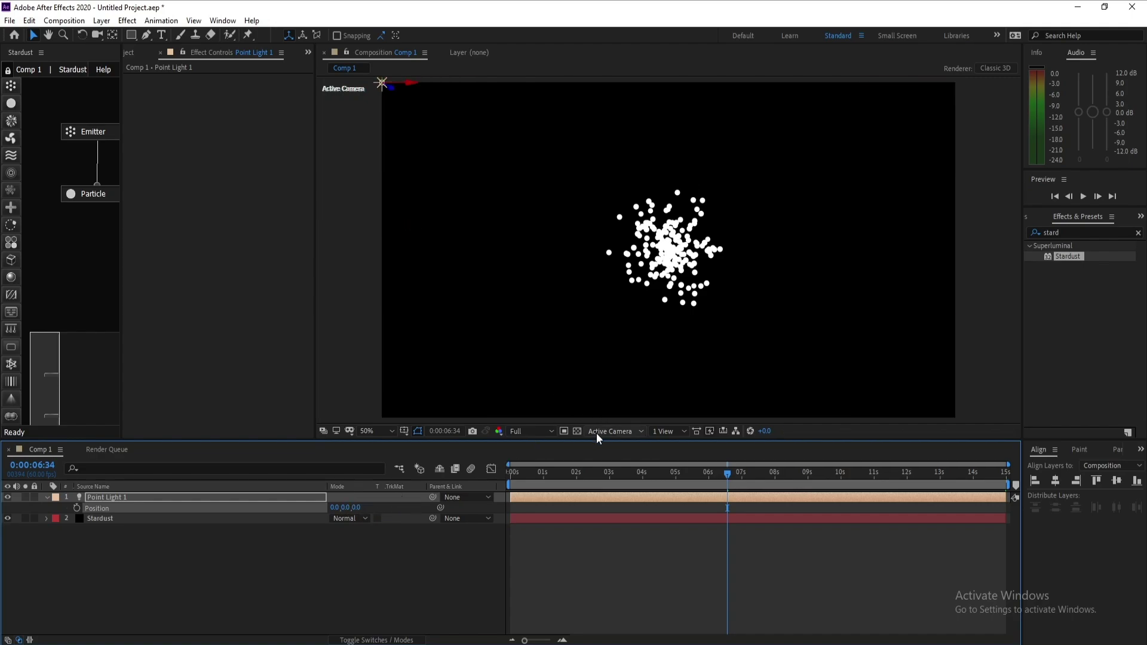
Enlarge the composition viewer and move the point light just outside the frame's lower-left corner, at about -138, 1146, 0.
drag(594, 440, 591, 499)
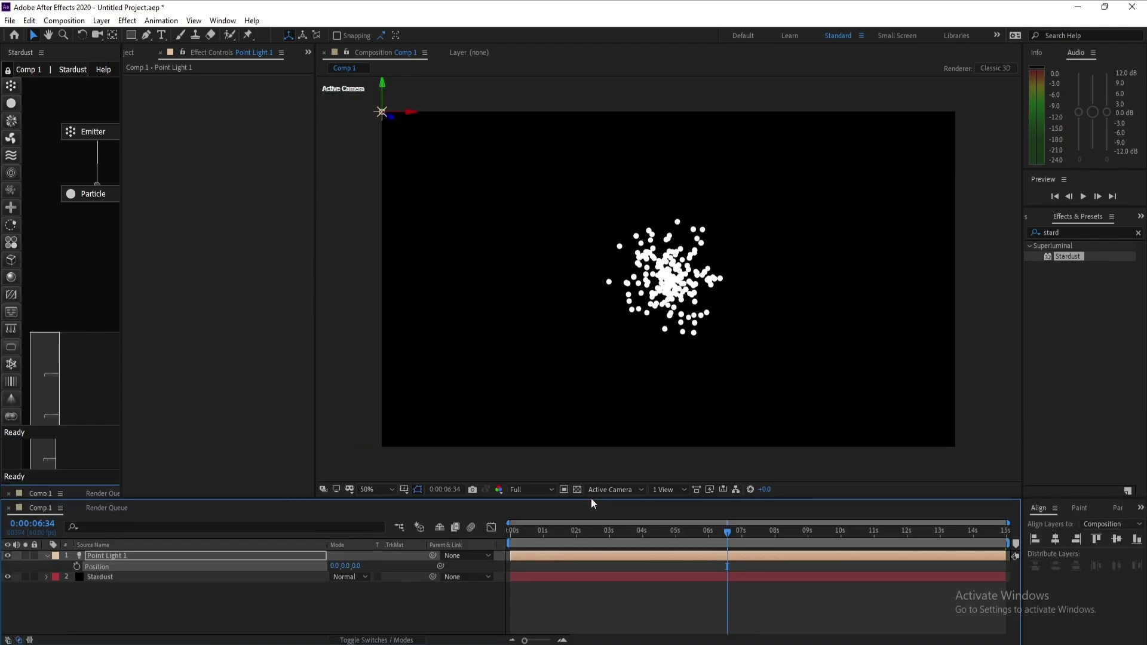
key(space)
drag(602, 350, 602, 376)
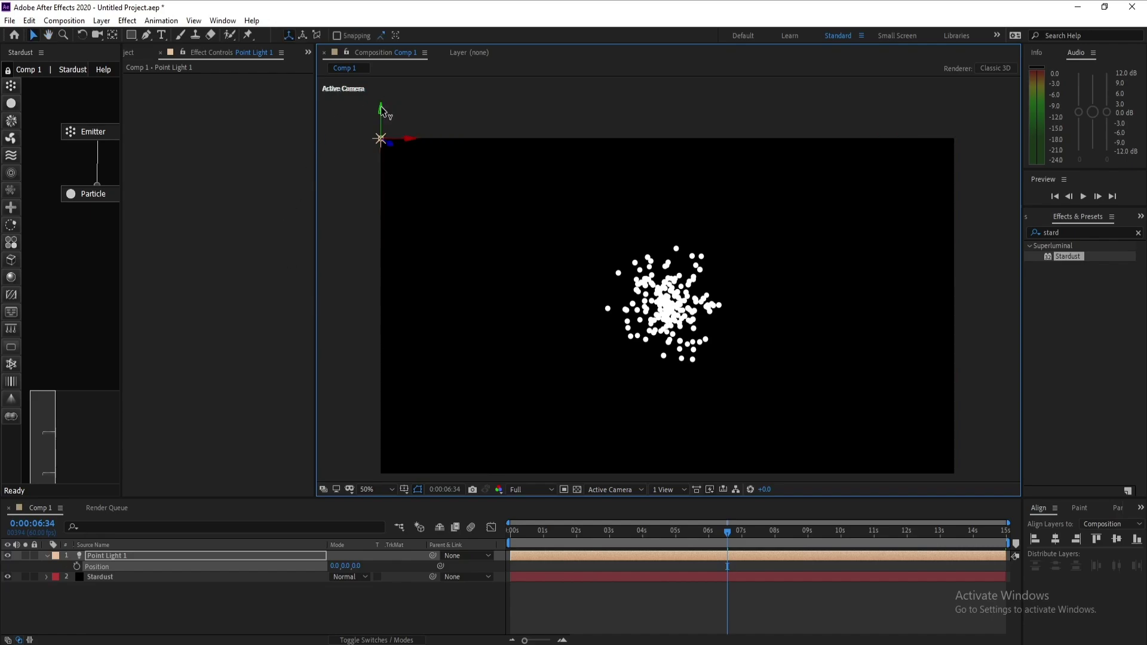
drag(380, 109, 389, 452)
key(space)
drag(495, 444, 573, 320)
drag(489, 354, 420, 335)
key(space)
drag(618, 245, 564, 303)
scroll(586, 303, down, 2)
key(space)
drag(658, 289, 596, 335)
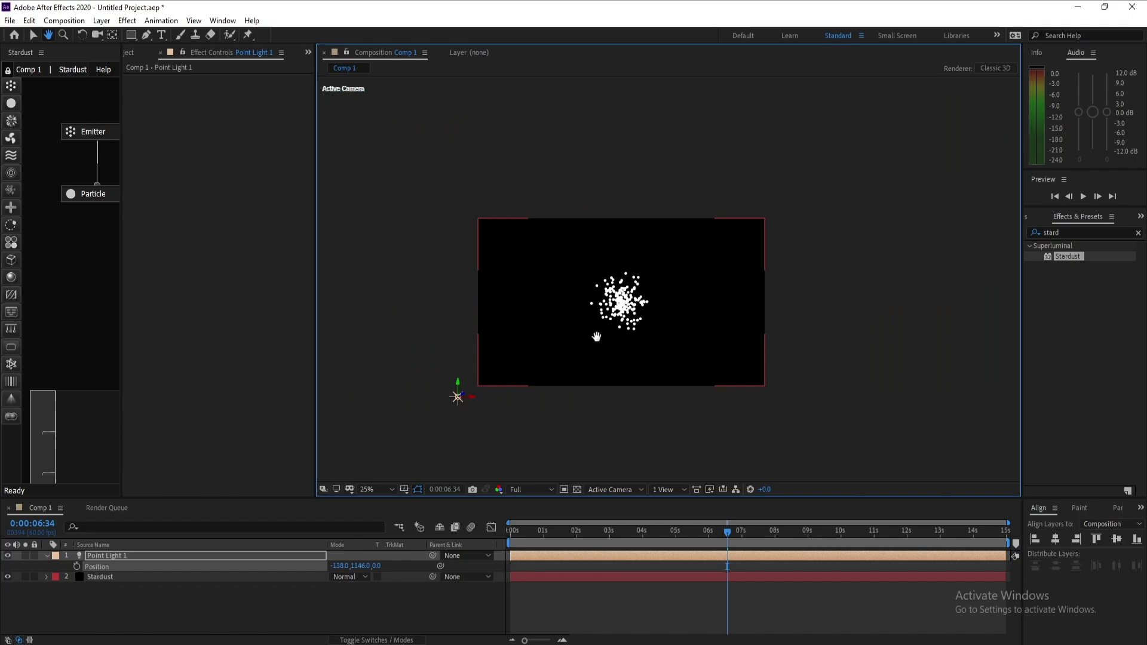
Keyframe the light's position at 0 s, and at 5 s move it beyond the frame's upper-right corner to about 2050, -66, 0.
drag(545, 535, 446, 545)
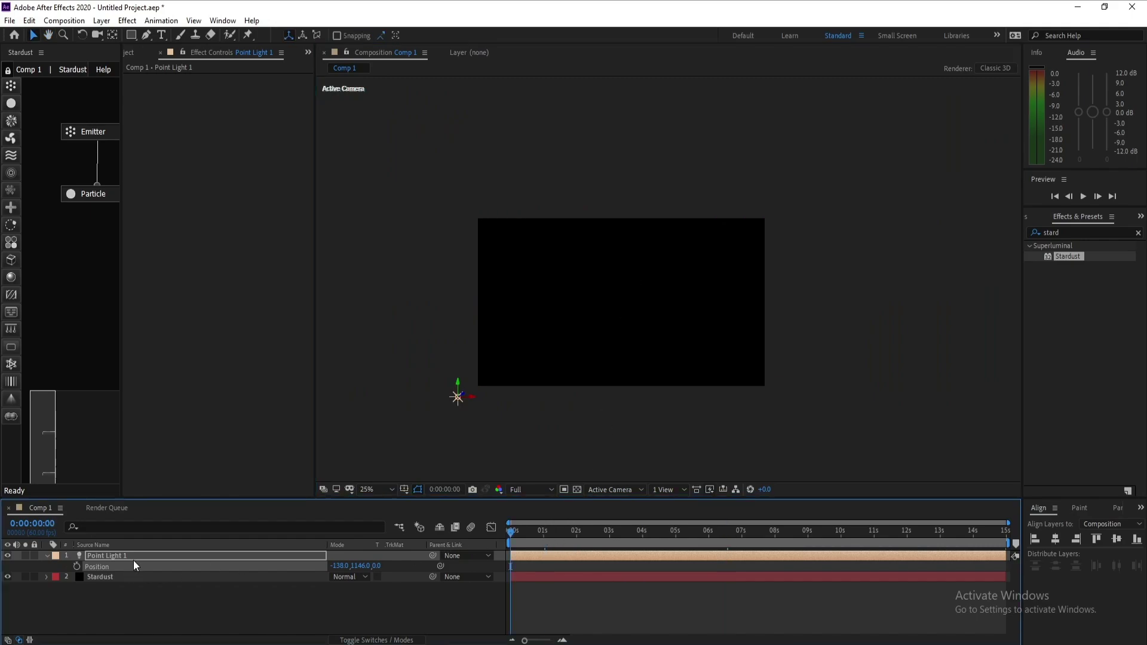
click(75, 566)
click(676, 532)
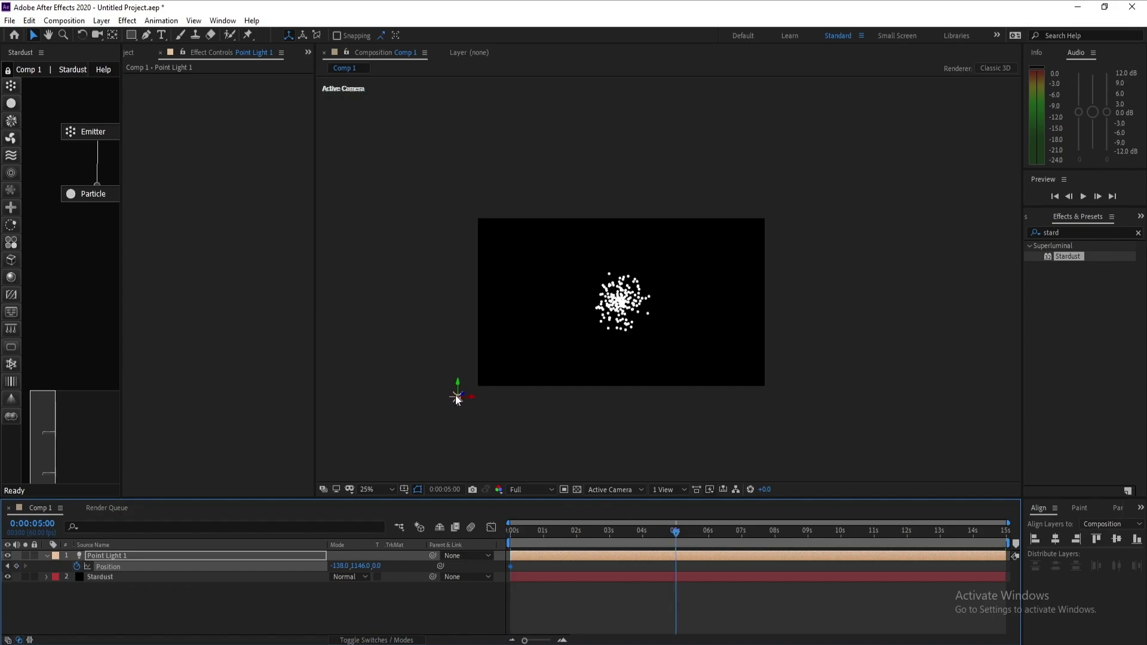
drag(456, 395, 785, 209)
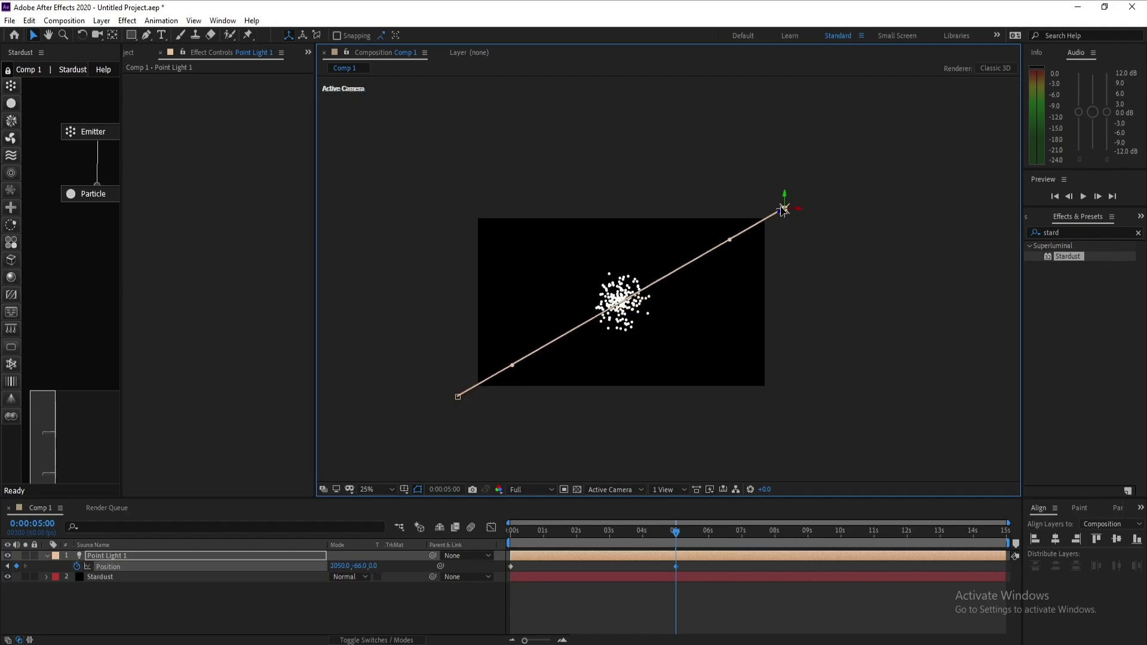
Go to about 0:00:02:27 and set the Stardust layer's emitter type to Light.
drag(678, 532, 596, 532)
scroll(738, 381, up, 2)
key(h)
drag(582, 404, 660, 339)
scroll(661, 339, up, 1)
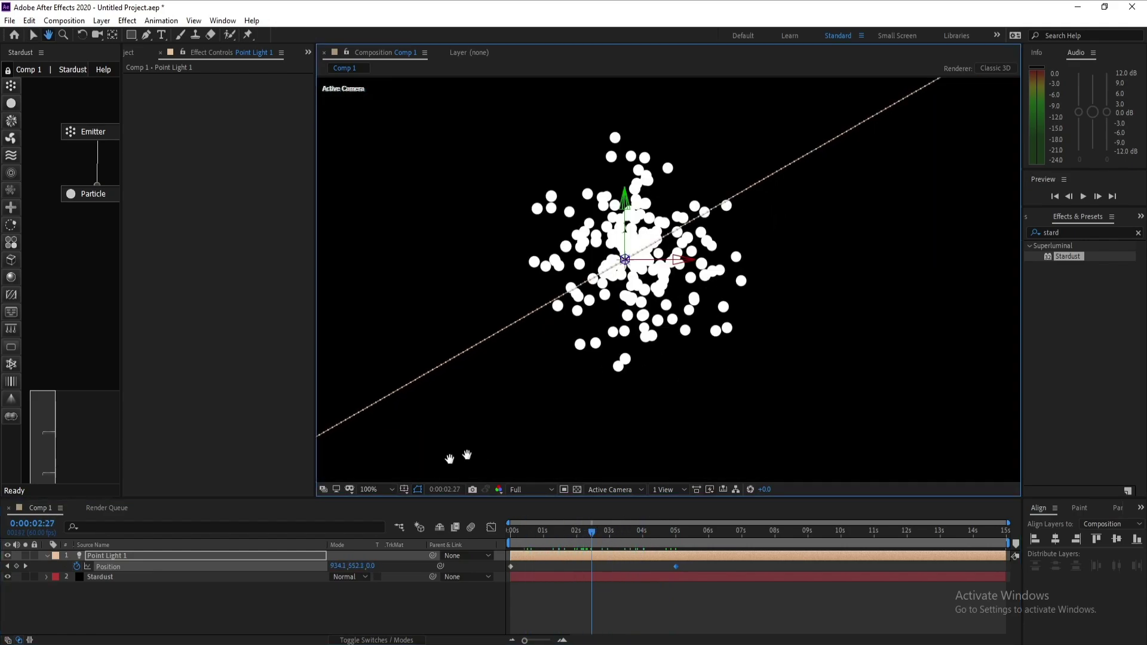
key(v)
click(47, 555)
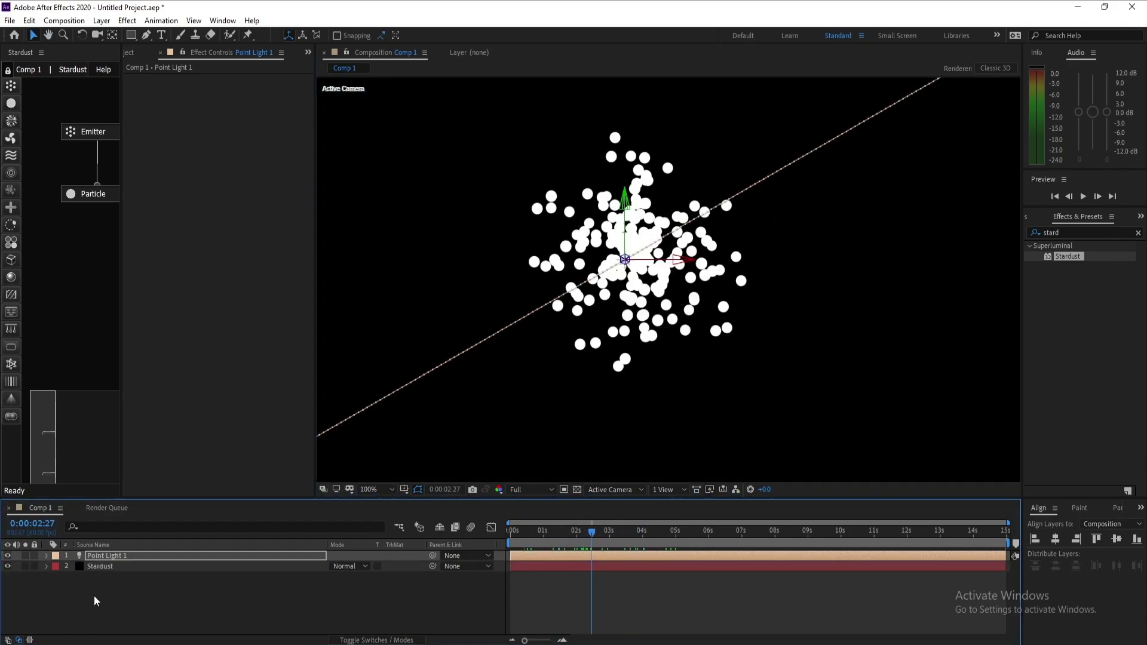
click(104, 565)
click(260, 224)
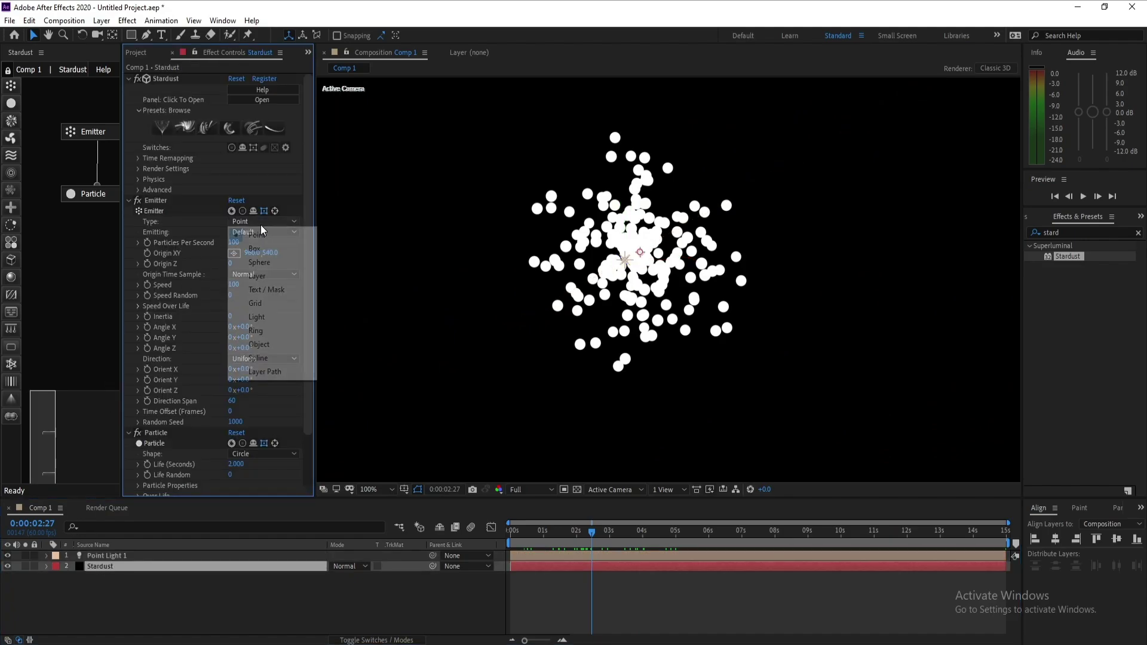
click(260, 312)
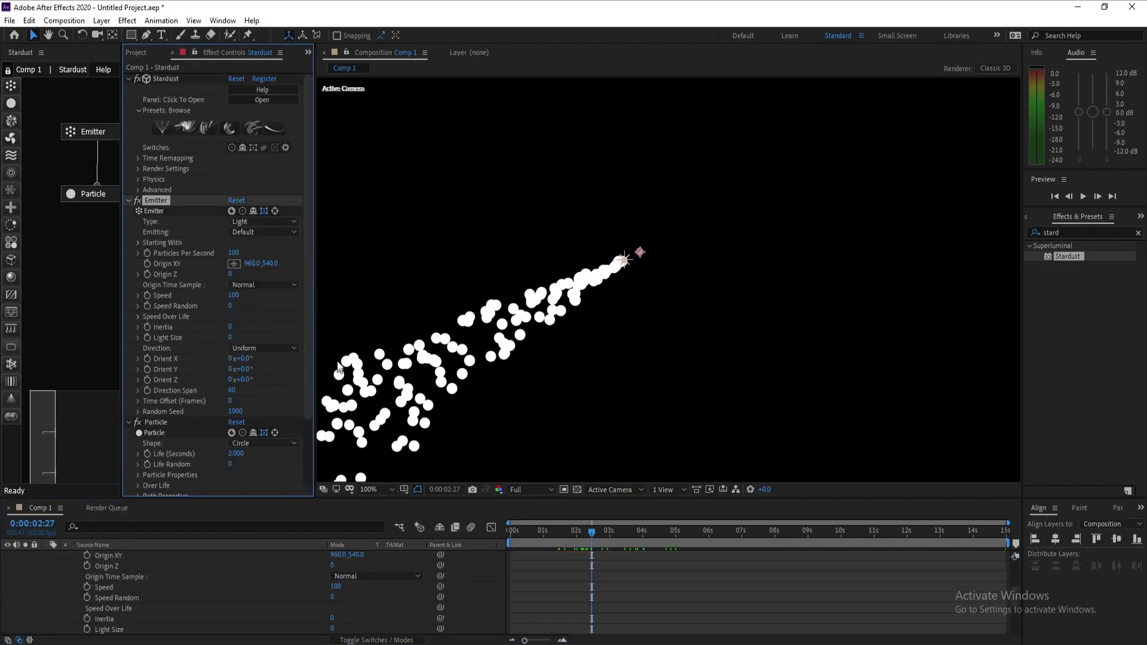
Go to about 0:00:03:59 and set the Stardust particle size to 2 pixels.
drag(593, 529, 643, 533)
scroll(663, 422, down, 1)
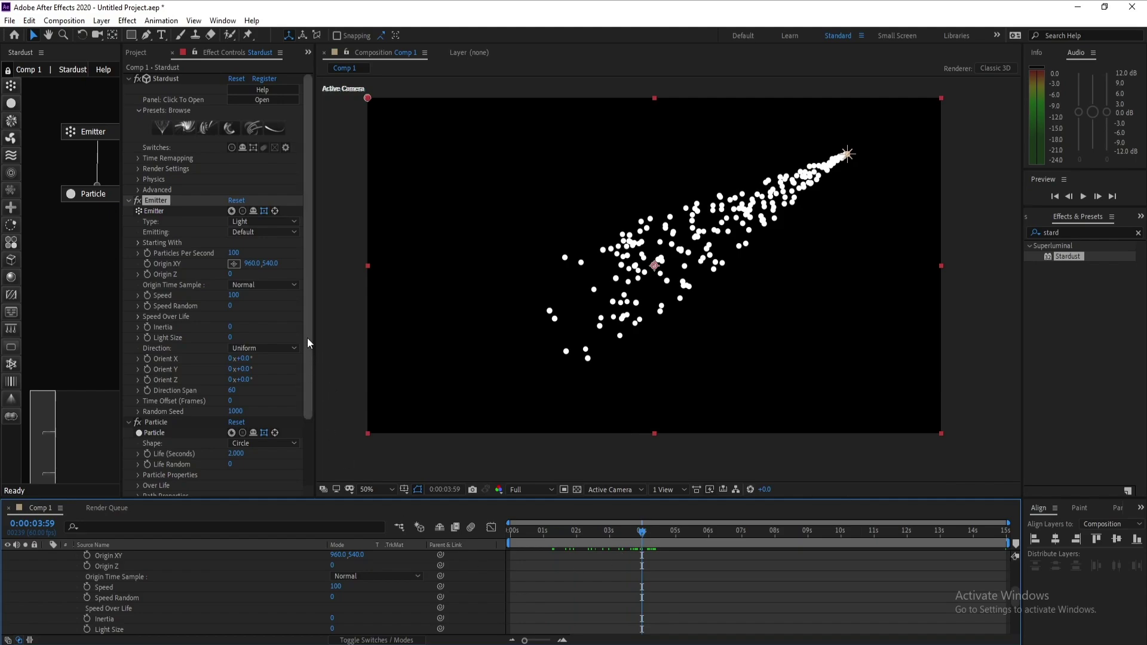
click(76, 196)
scroll(232, 326, down, 3)
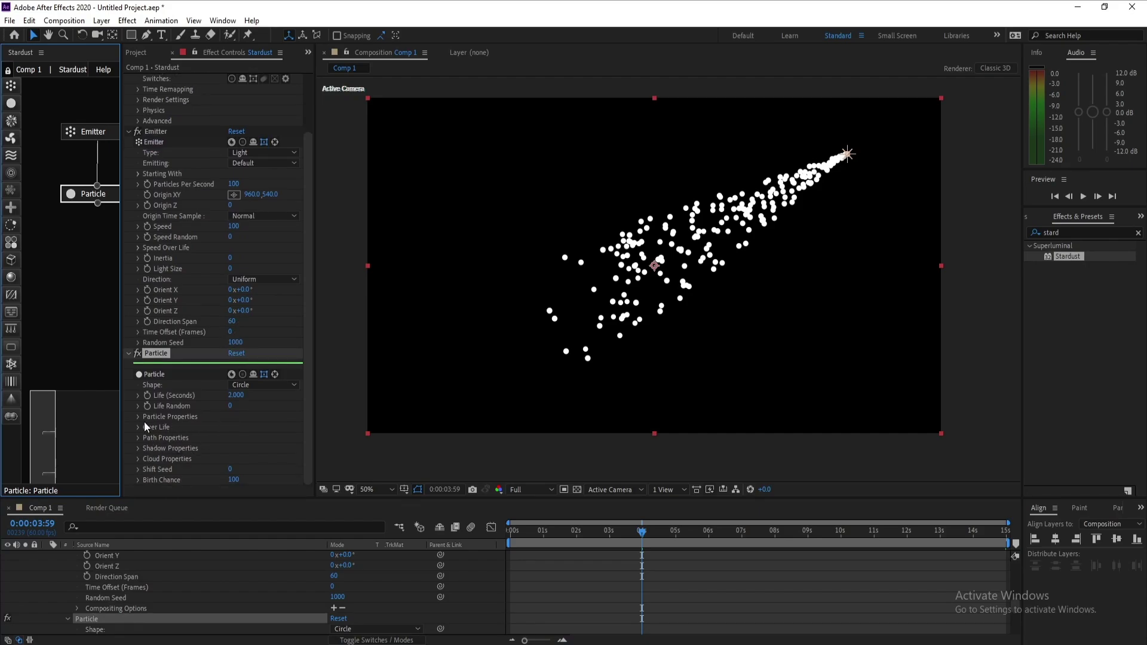
click(138, 417)
scroll(197, 421, down, 2)
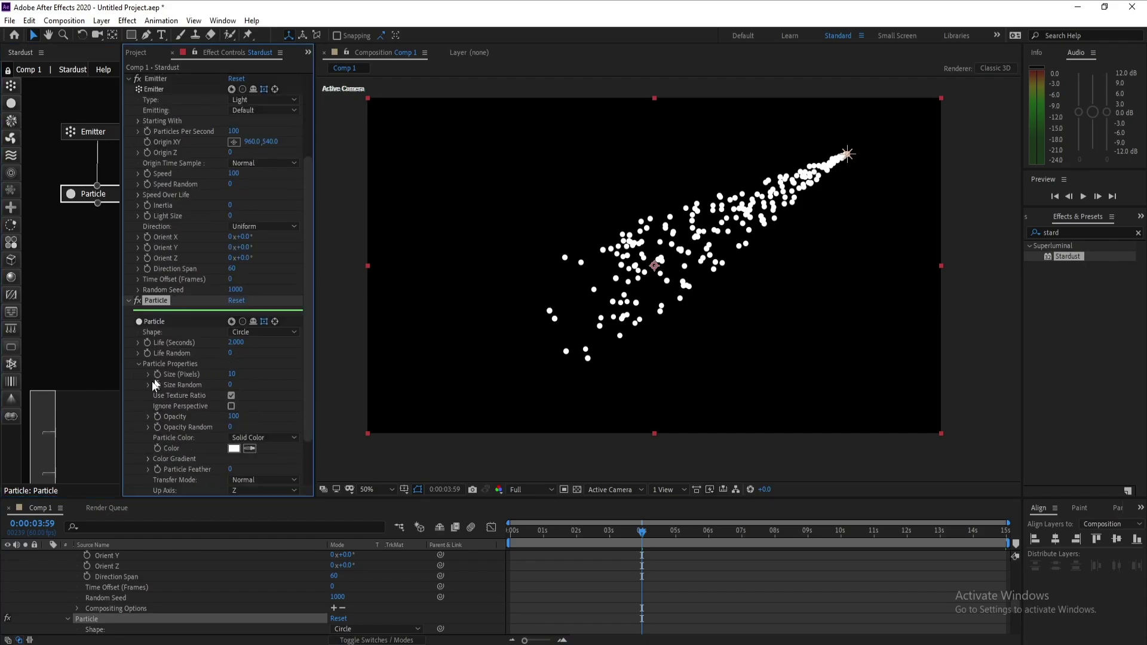
click(235, 375)
text(2)
key(Return)
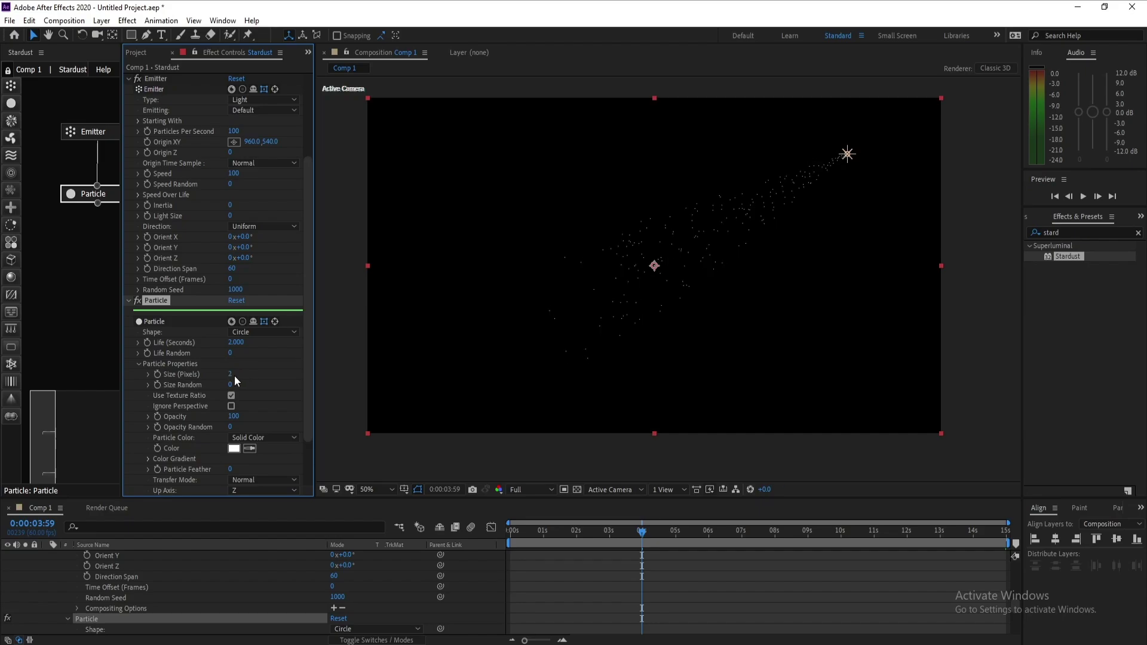
Set the particle color to orange, about D67A21.
click(237, 451)
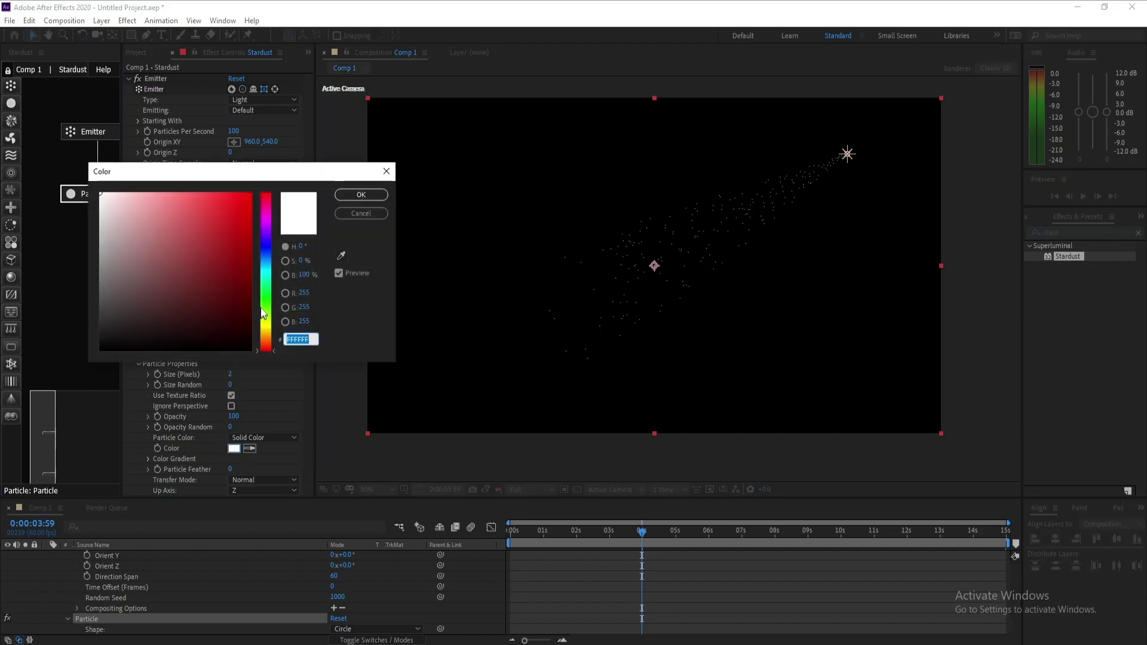
drag(262, 307, 264, 339)
click(225, 270)
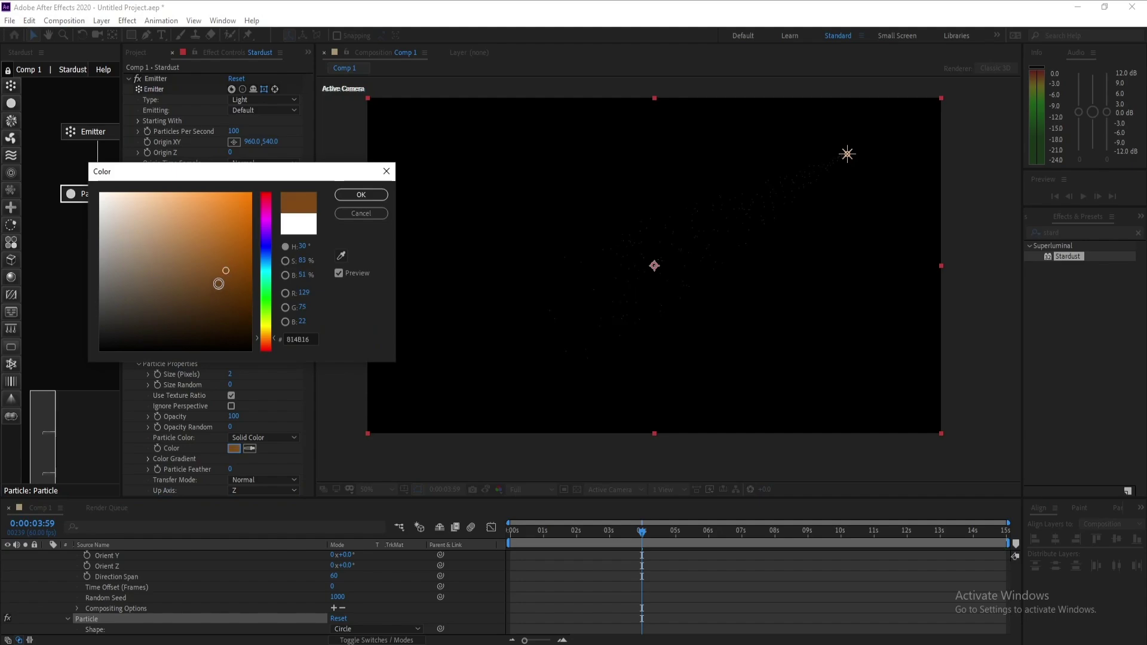
drag(220, 259, 228, 218)
click(228, 239)
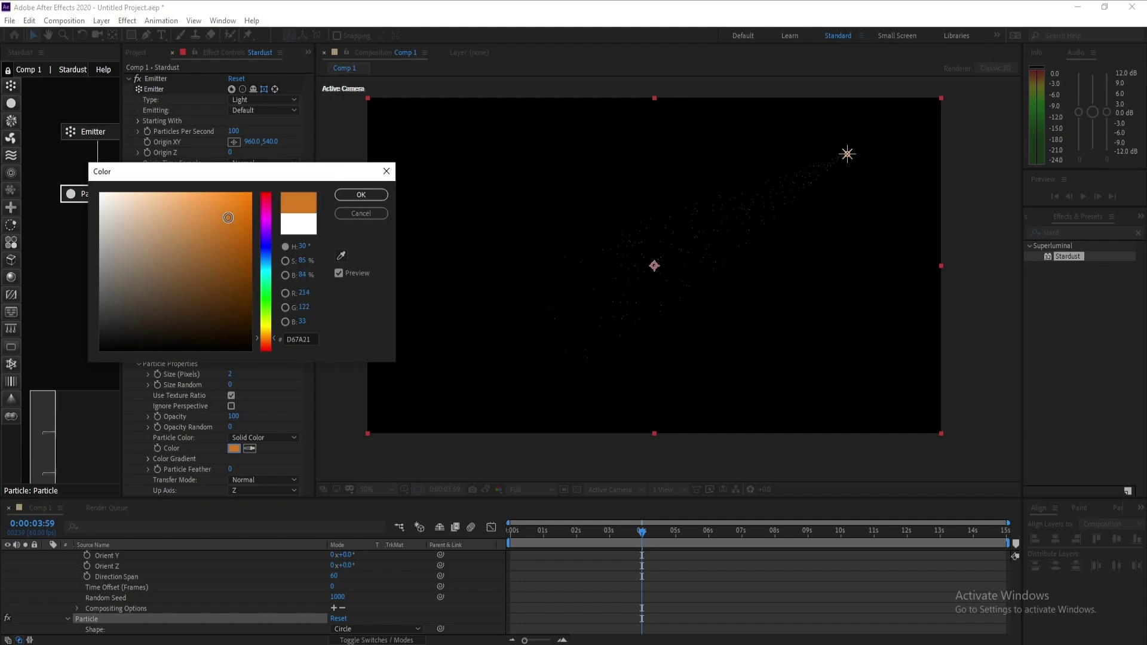
click(361, 195)
Set the particle's transfer mode to Add.
drag(309, 342, 308, 379)
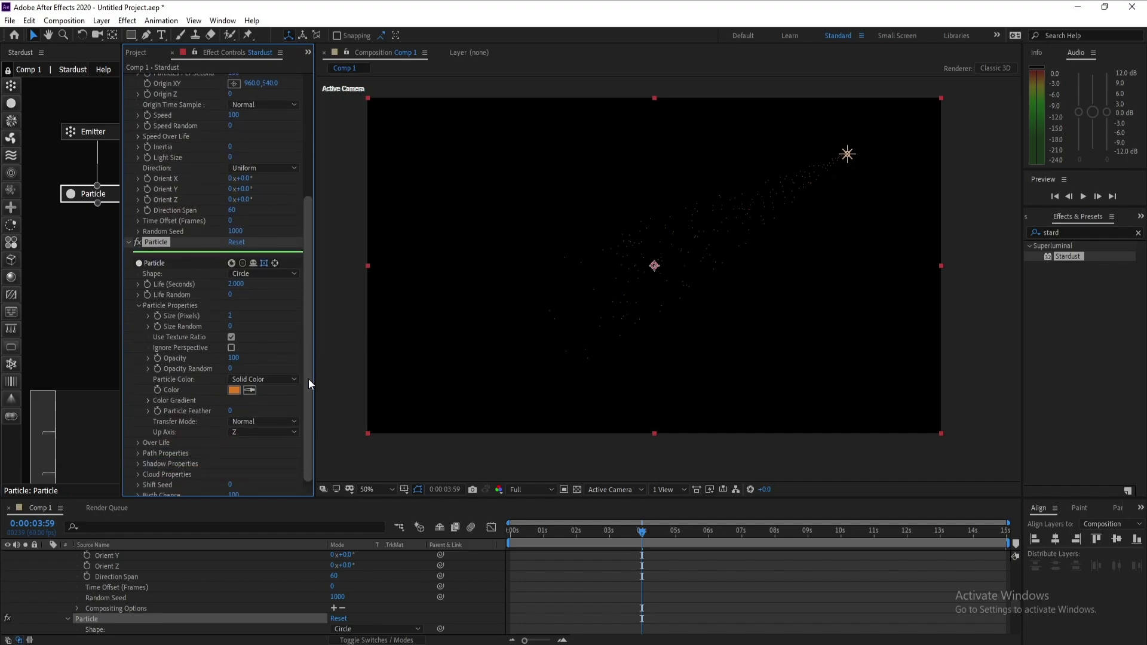
drag(307, 379, 305, 386)
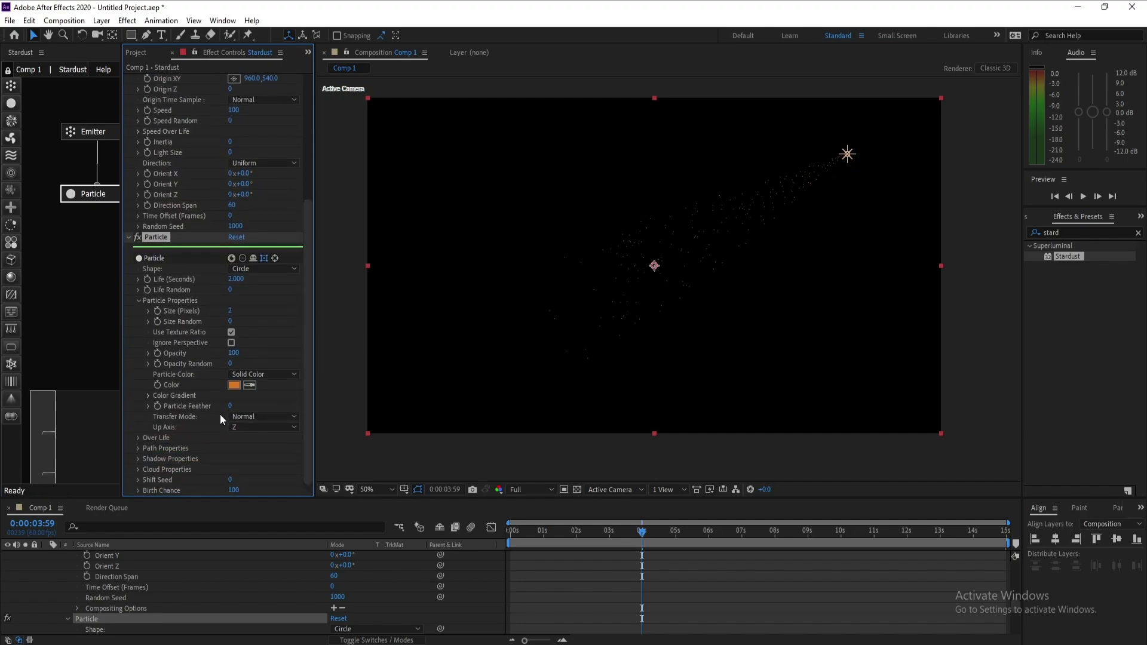
click(252, 417)
click(256, 444)
Widen the Stardust node graph and add an Auxiliary node connected below the Particle node.
drag(121, 258, 142, 257)
drag(18, 123, 79, 258)
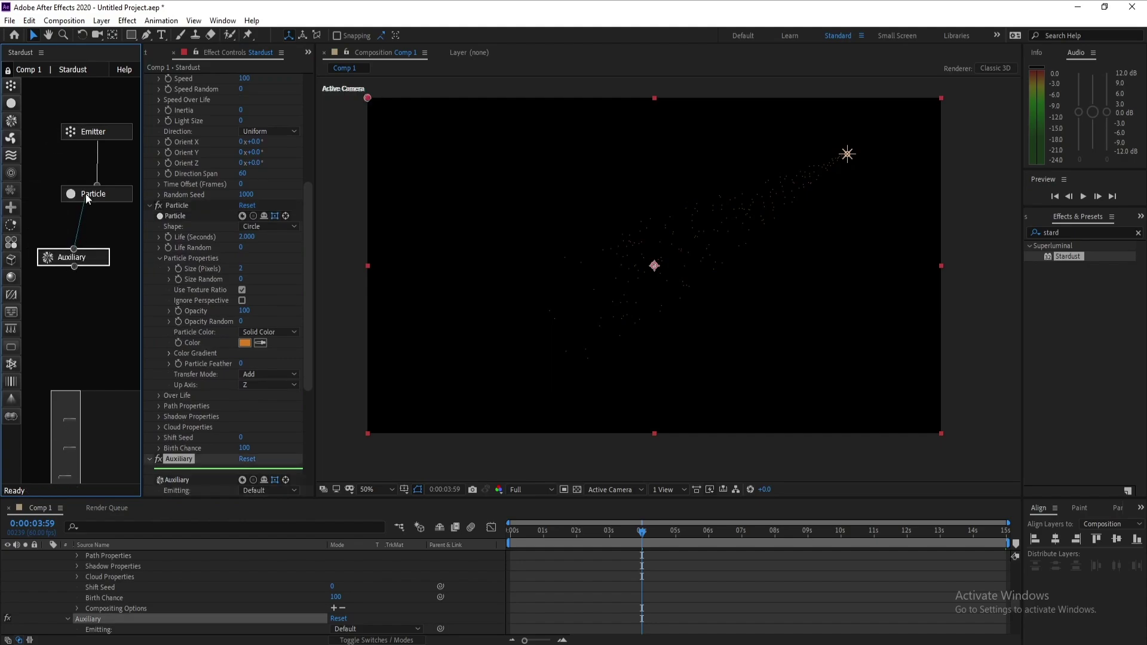
drag(85, 194, 87, 194)
drag(74, 261, 76, 260)
Set the Auxiliary node's particles per second to 50 and its speed to 0.
scroll(214, 320, down, 3)
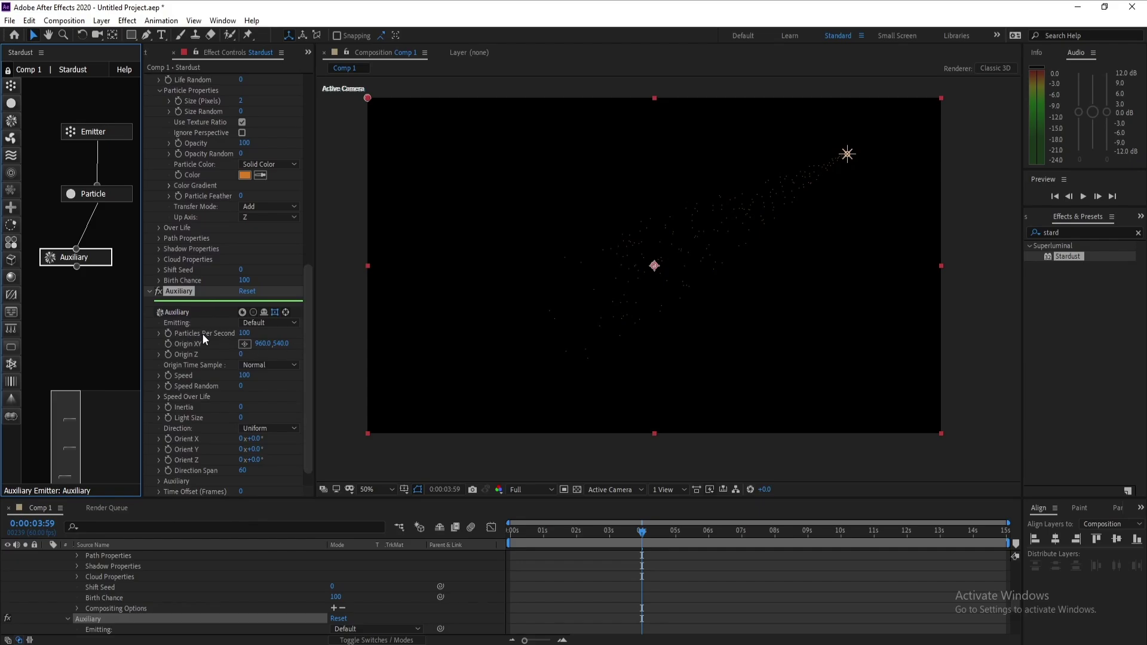
click(245, 333)
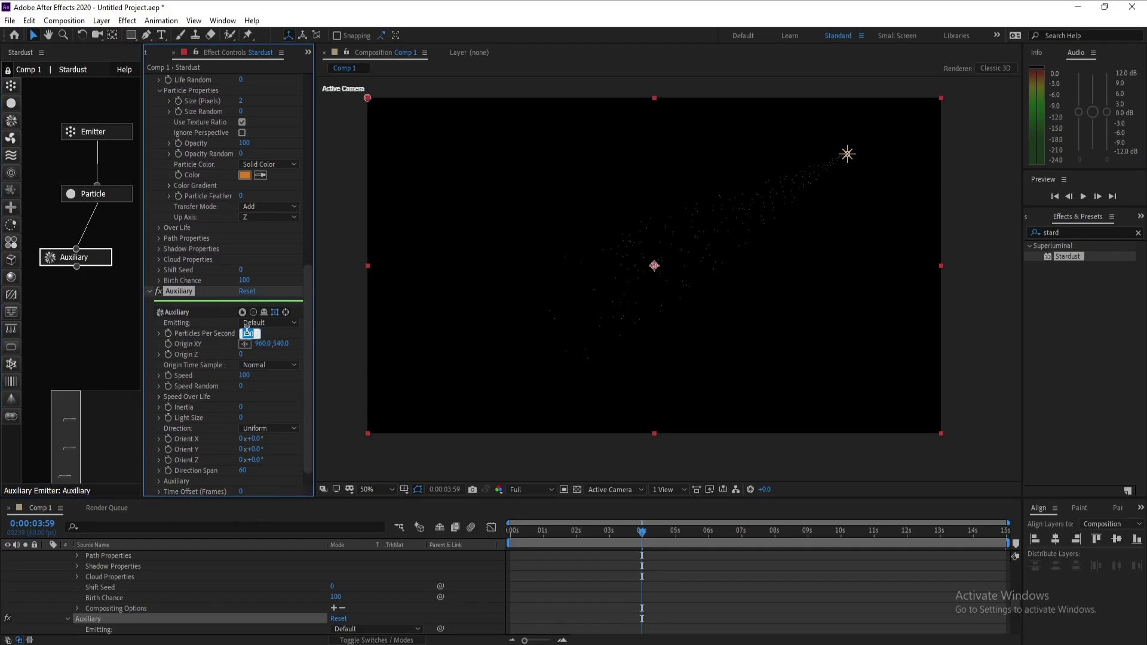
text(50)
click(245, 375)
text(0)
key(Return)
Duplicate the Particle node, place the copy below Auxiliary, and connect it to the Auxiliary node.
click(95, 200)
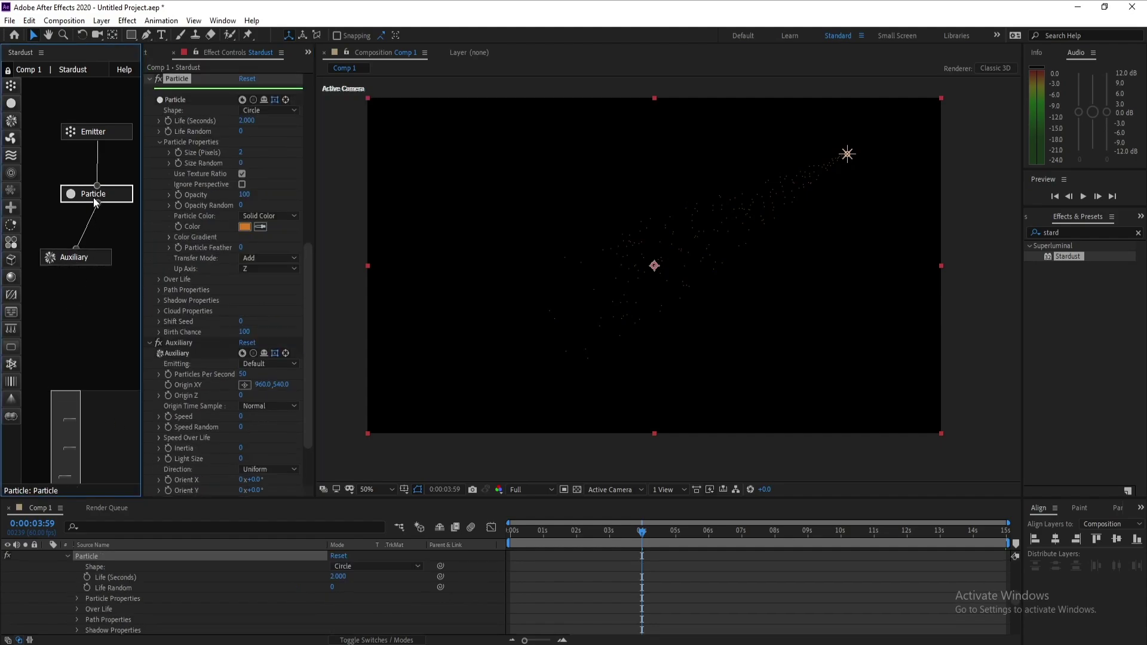
key(ctrl+d)
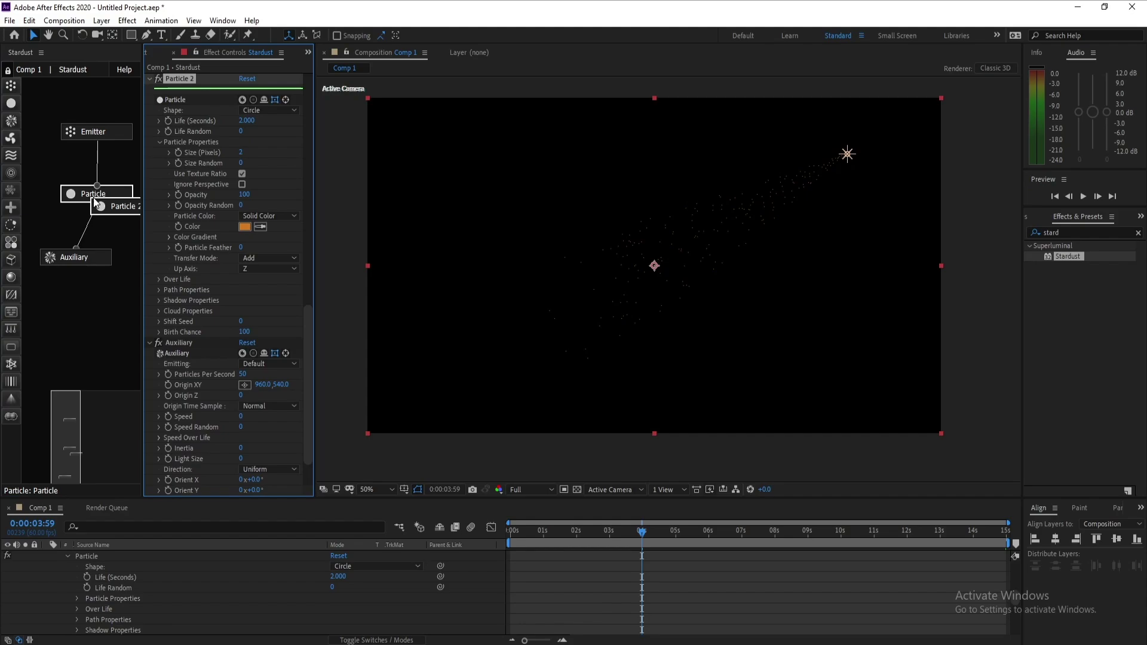
click(122, 243)
drag(123, 206, 84, 310)
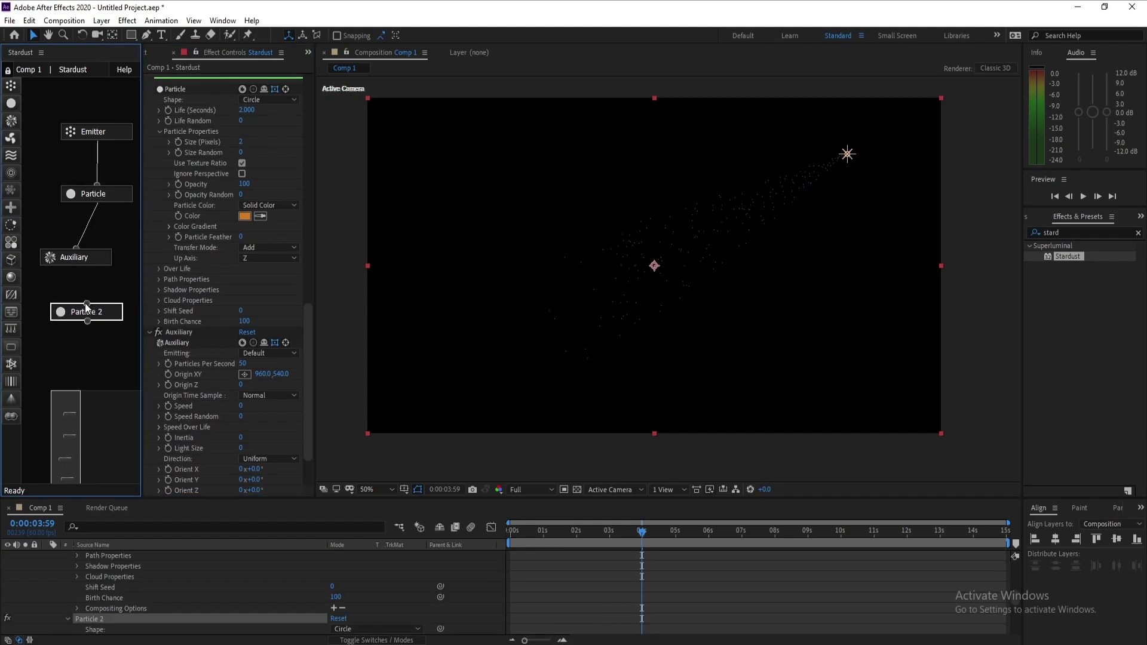
mouse_move(85, 303)
mouse_down()
mouse_move(56, 291)
mouse_move(76, 261)
mouse_up()
click(88, 312)
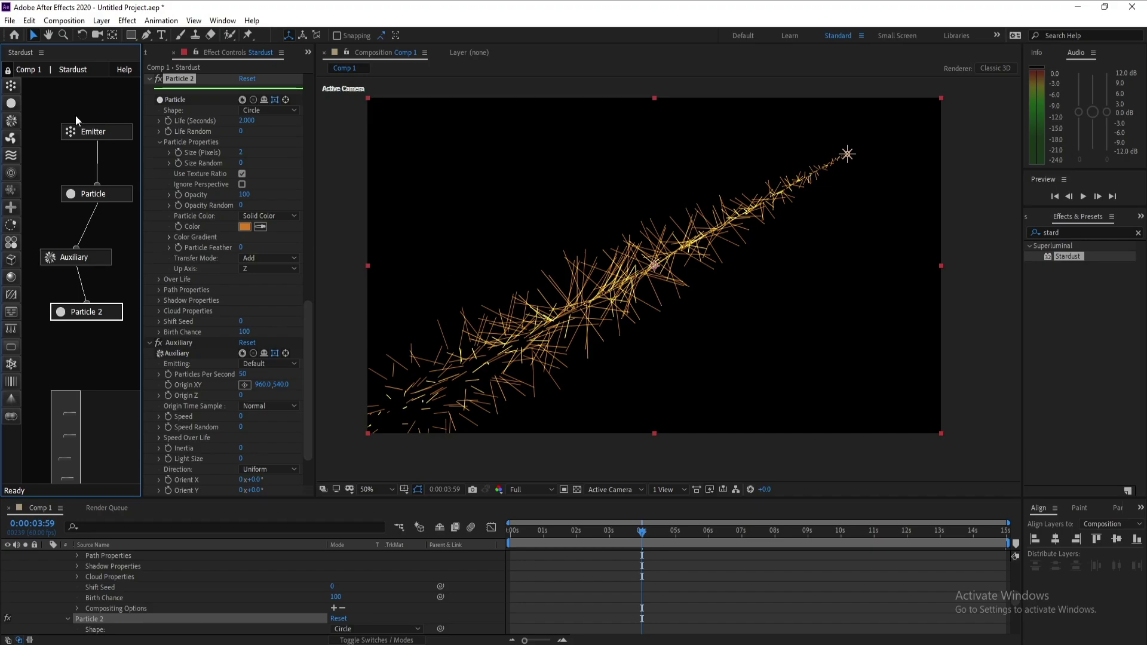
Set the Emitter's inertia to about 256.
click(83, 131)
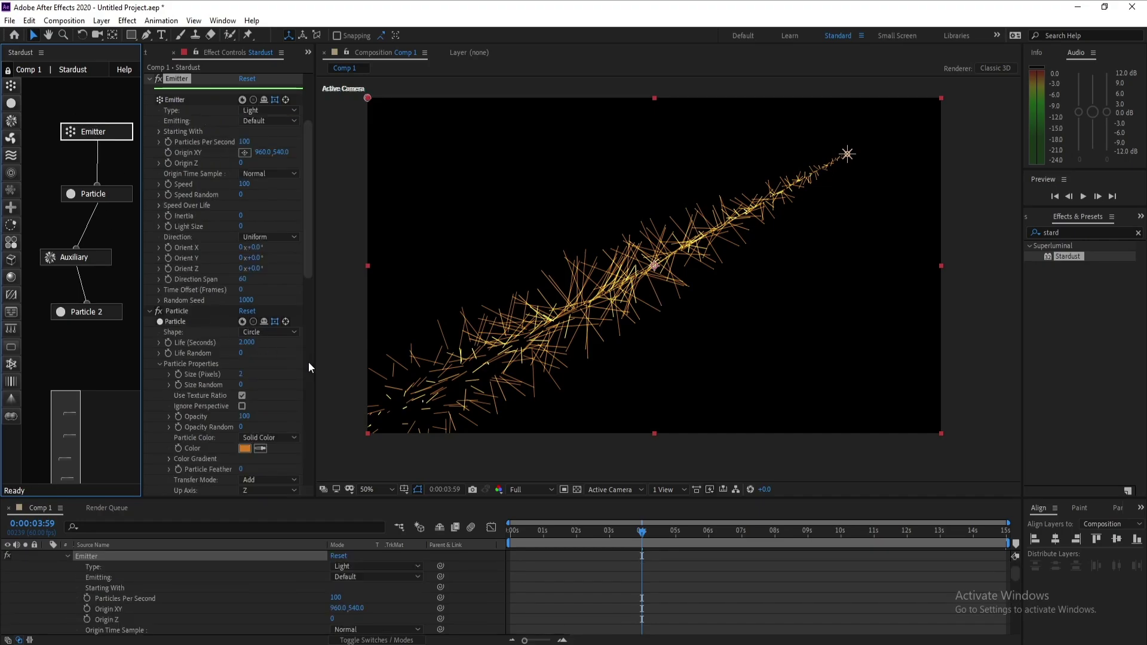
drag(311, 270, 311, 252)
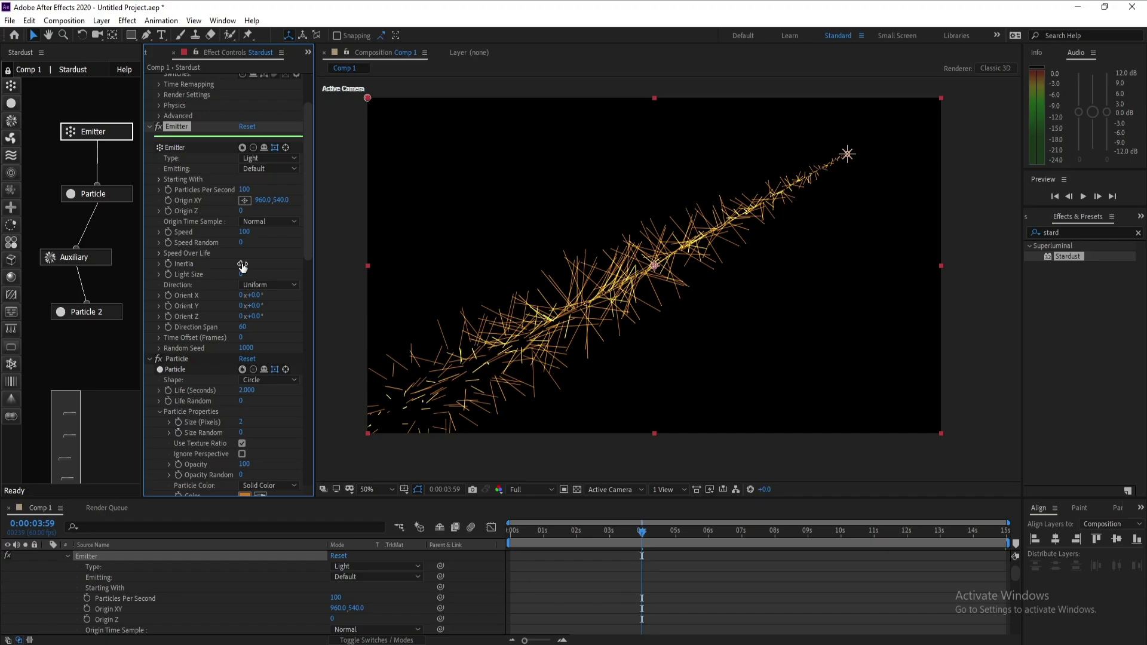
drag(247, 263, 384, 254)
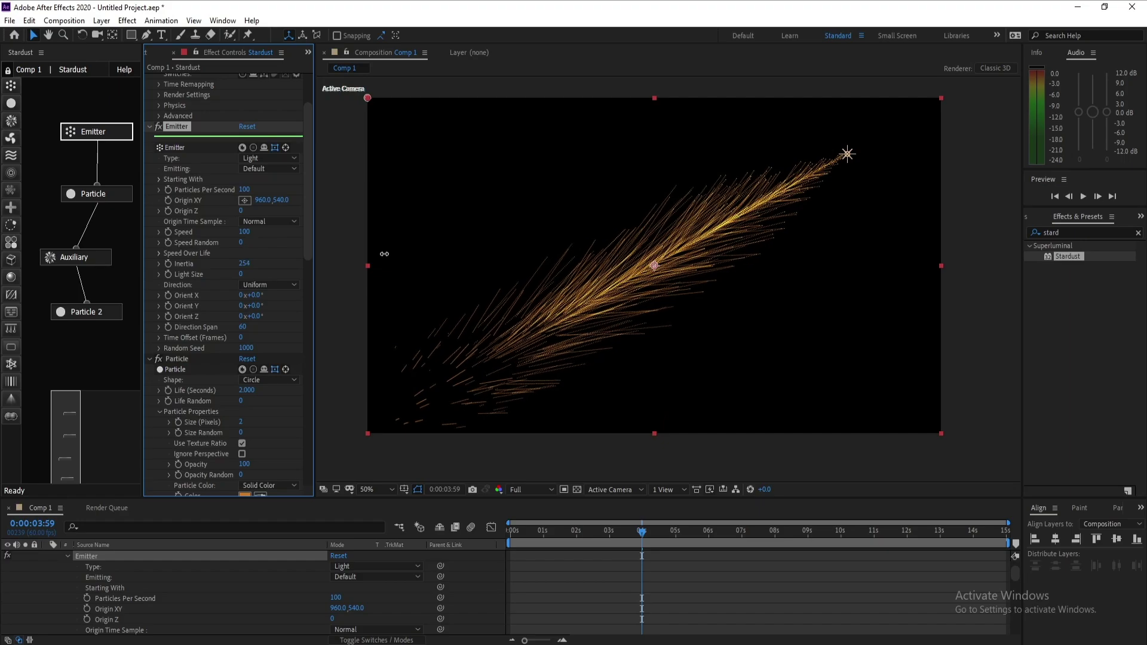
drag(382, 254, 386, 255)
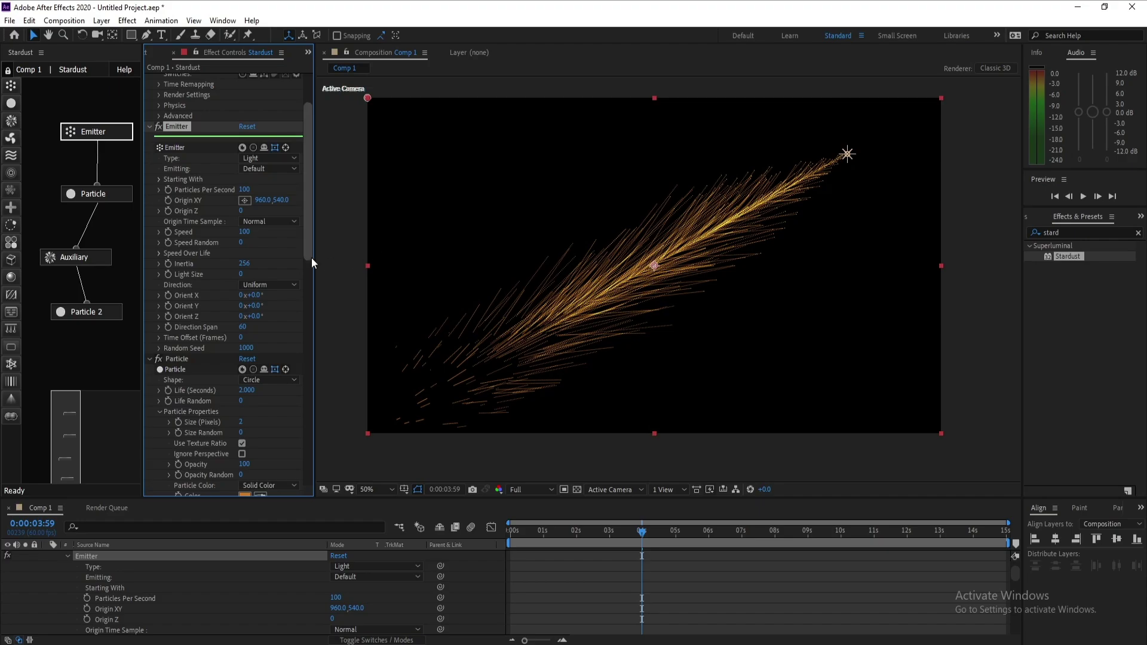
Set the Particle 2 node's life to 4 seconds.
drag(307, 231, 309, 266)
click(96, 310)
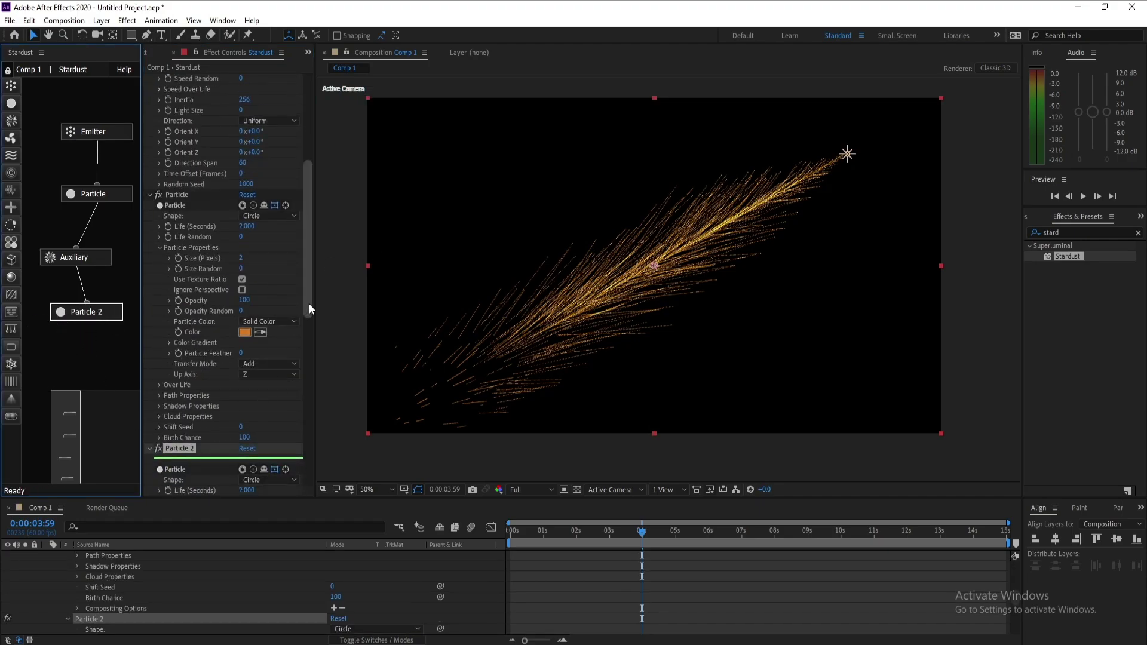
drag(309, 303, 308, 340)
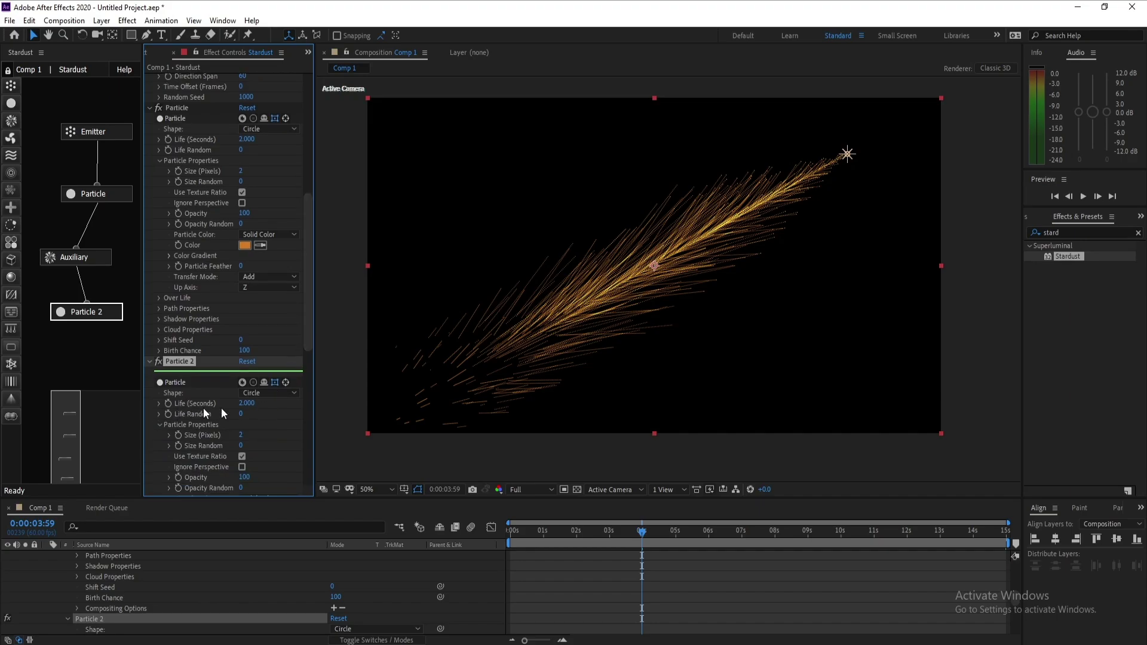
click(247, 404)
drag(253, 406, 229, 404)
key(Return)
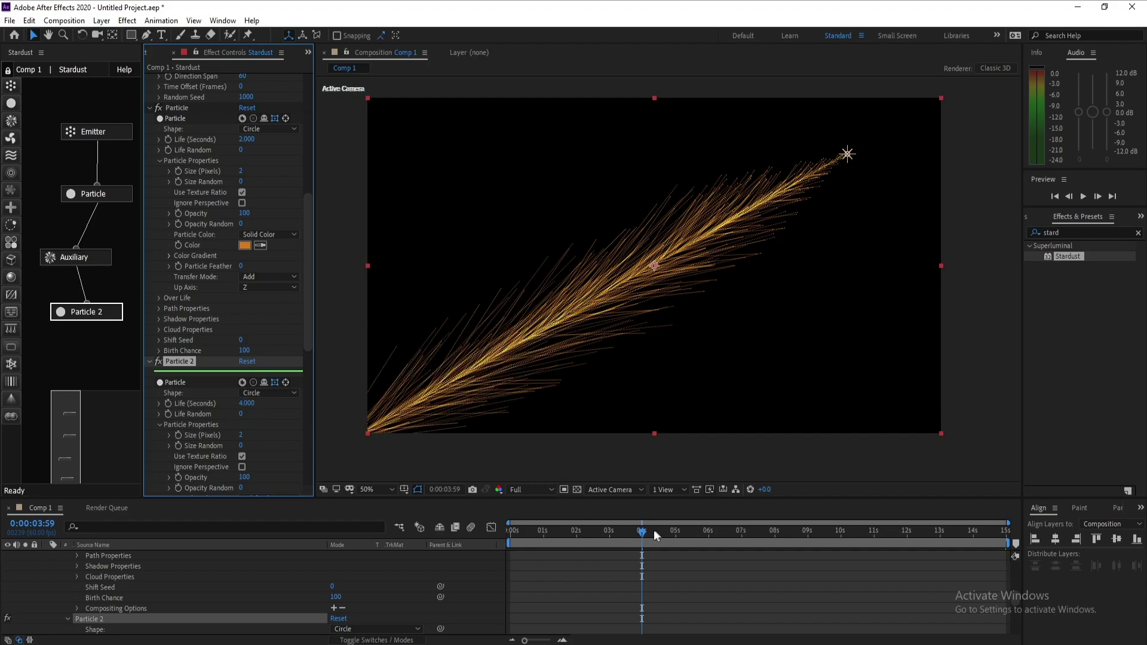
Go to about 0:00:03:17 and set the Emitter's inertia to about 216.
drag(642, 537, 618, 552)
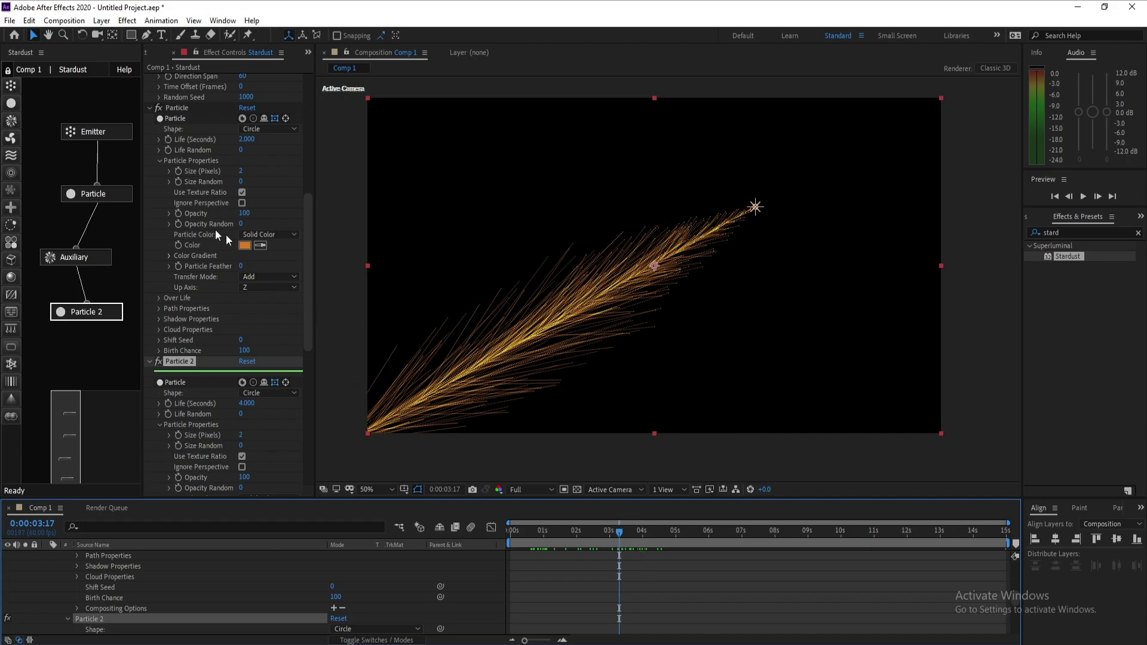
click(111, 134)
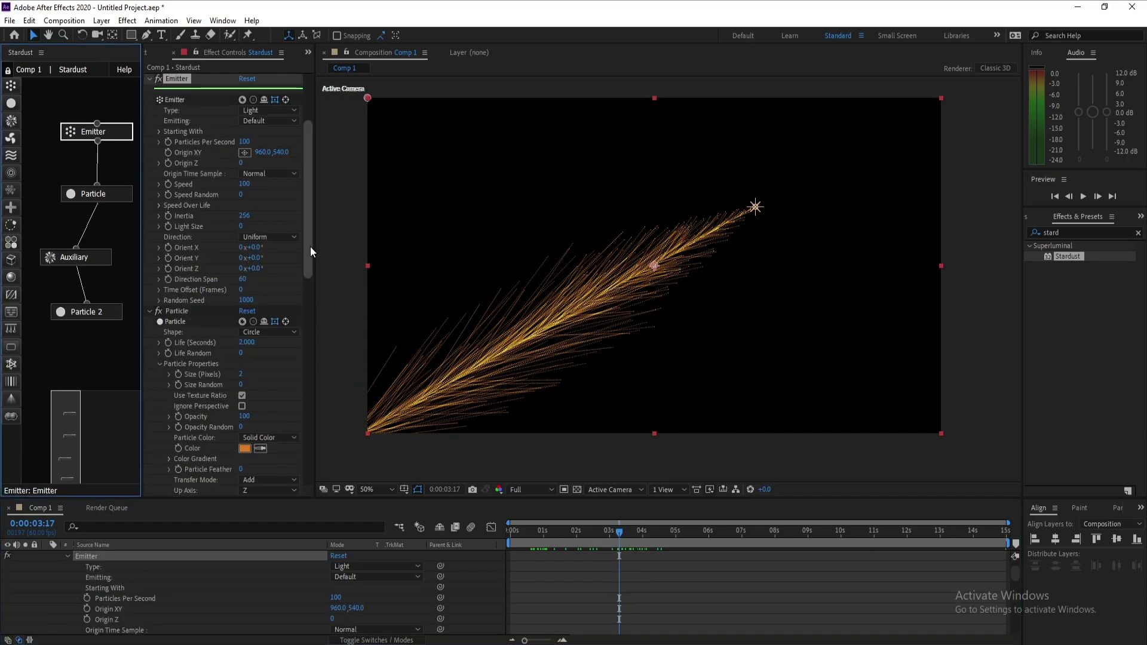
drag(310, 246, 309, 245)
mouse_move(244, 220)
mouse_down()
mouse_move(158, 236)
mouse_move(229, 230)
mouse_up()
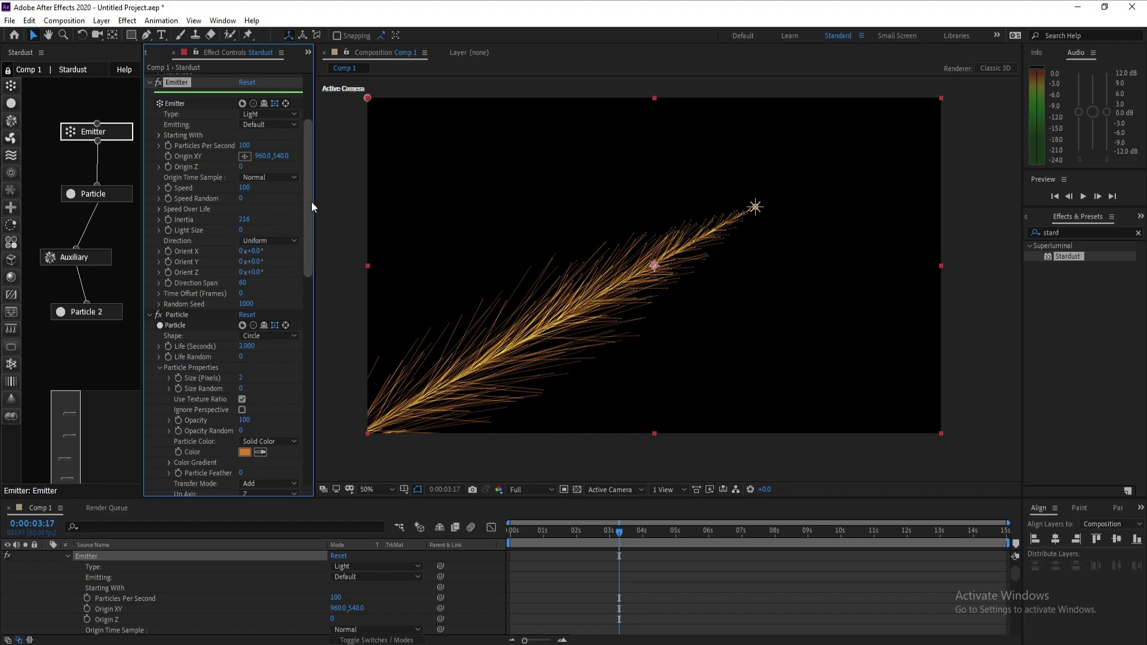
Shift the first Particle node's color to a yellower orange, about D68721.
drag(309, 202, 305, 274)
click(245, 270)
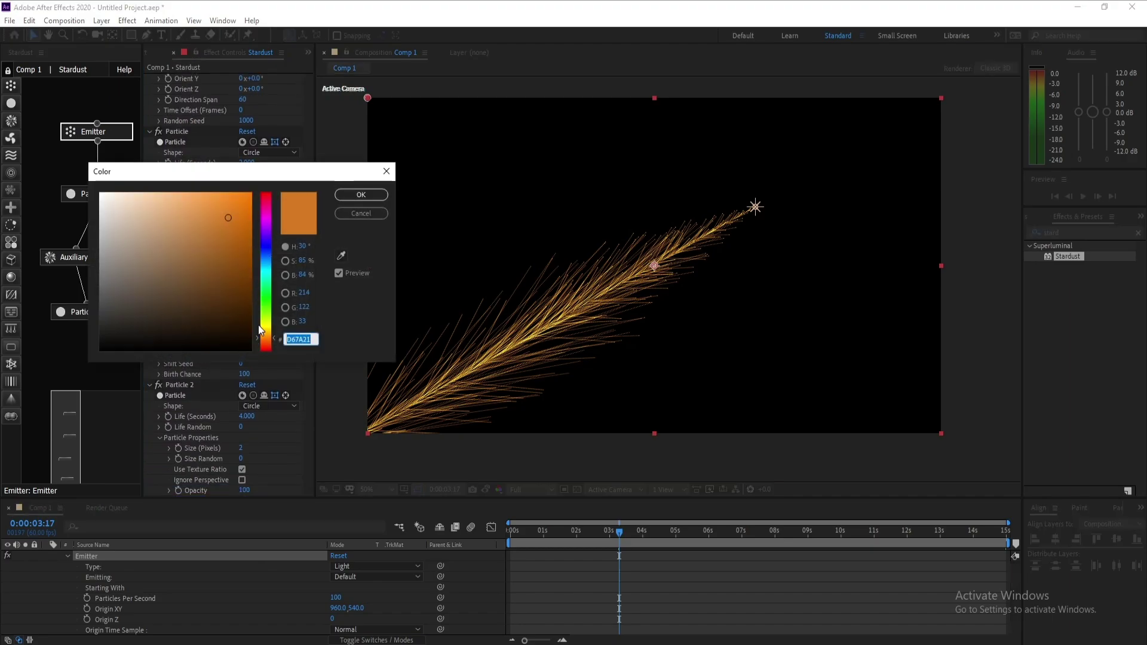
click(269, 338)
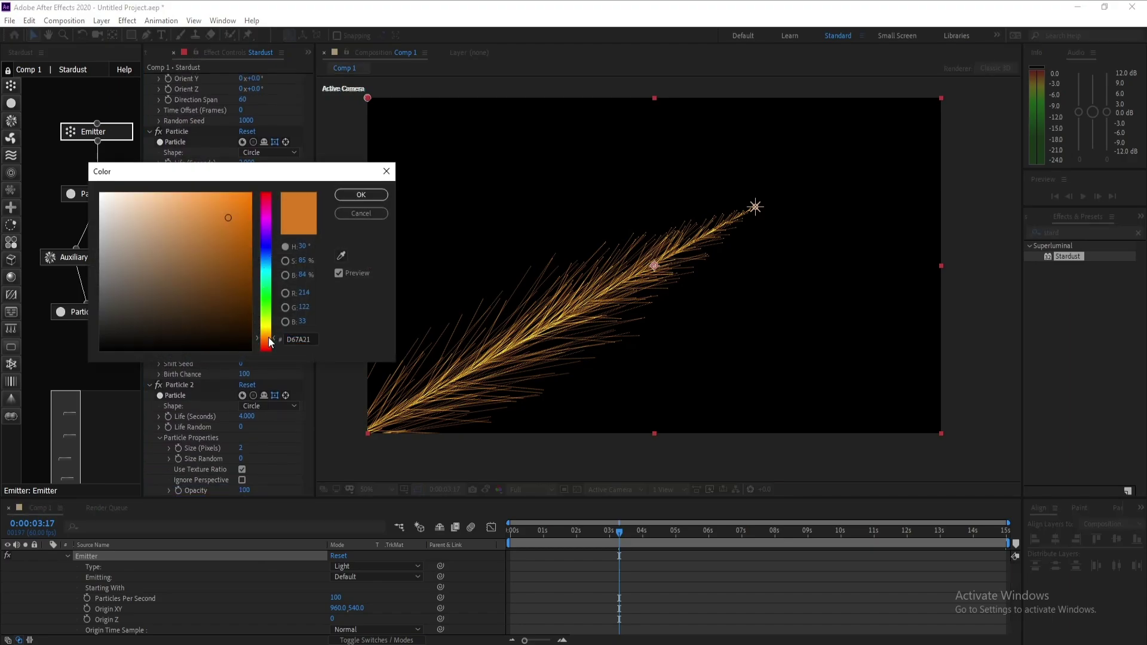
drag(267, 338, 264, 327)
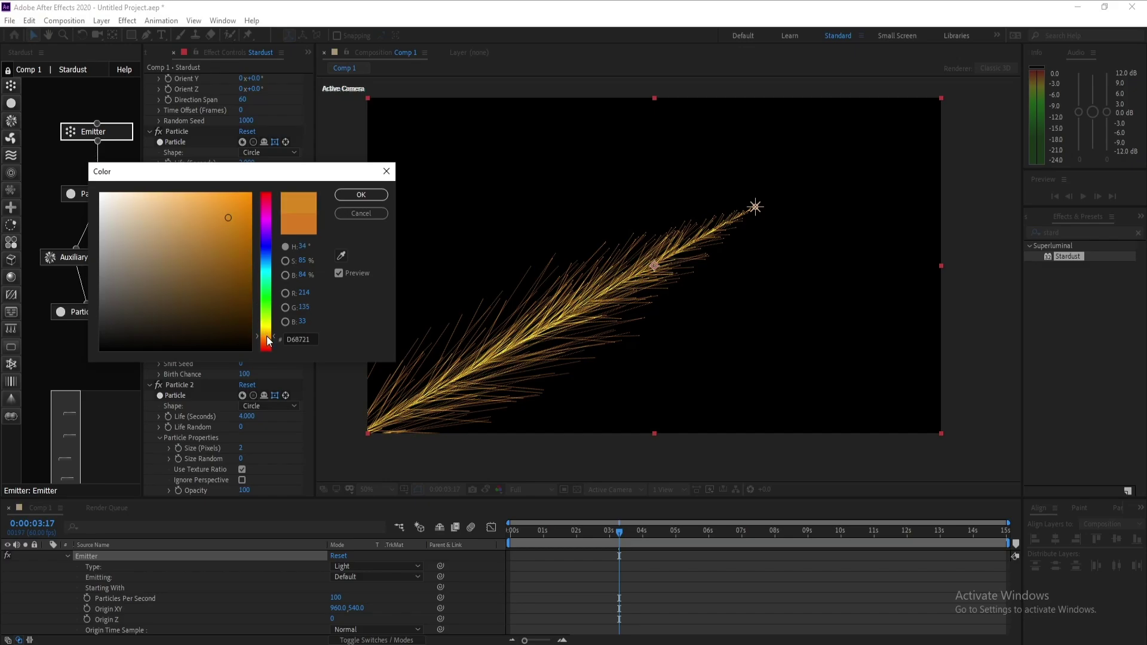
drag(268, 342, 267, 336)
click(344, 196)
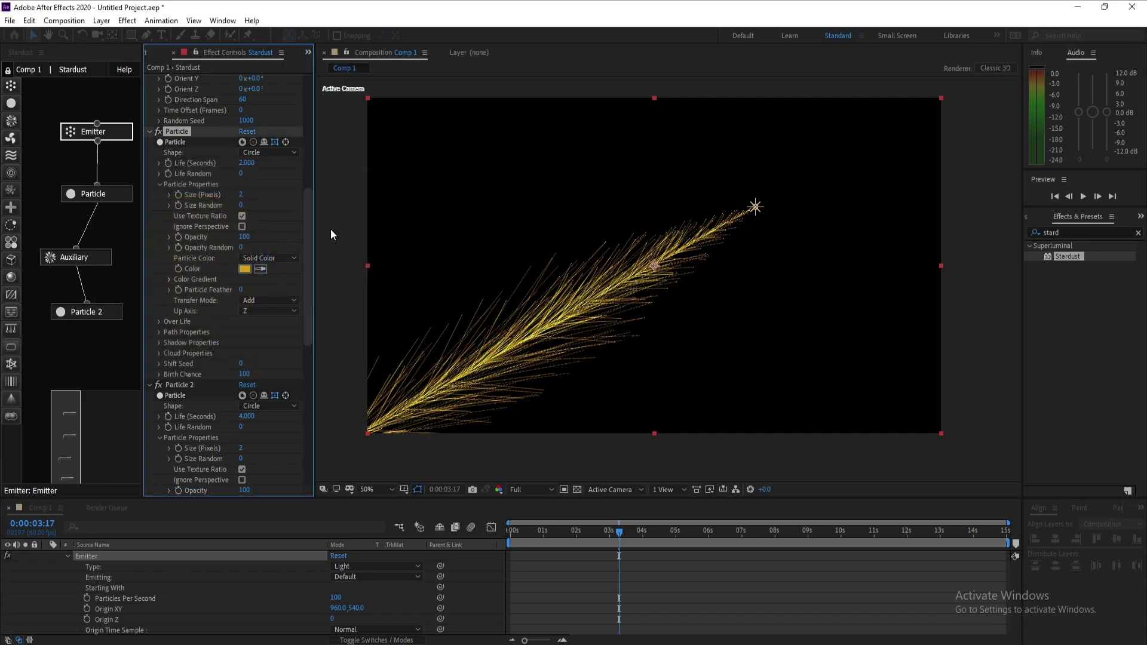
click(243, 271)
drag(267, 329, 268, 340)
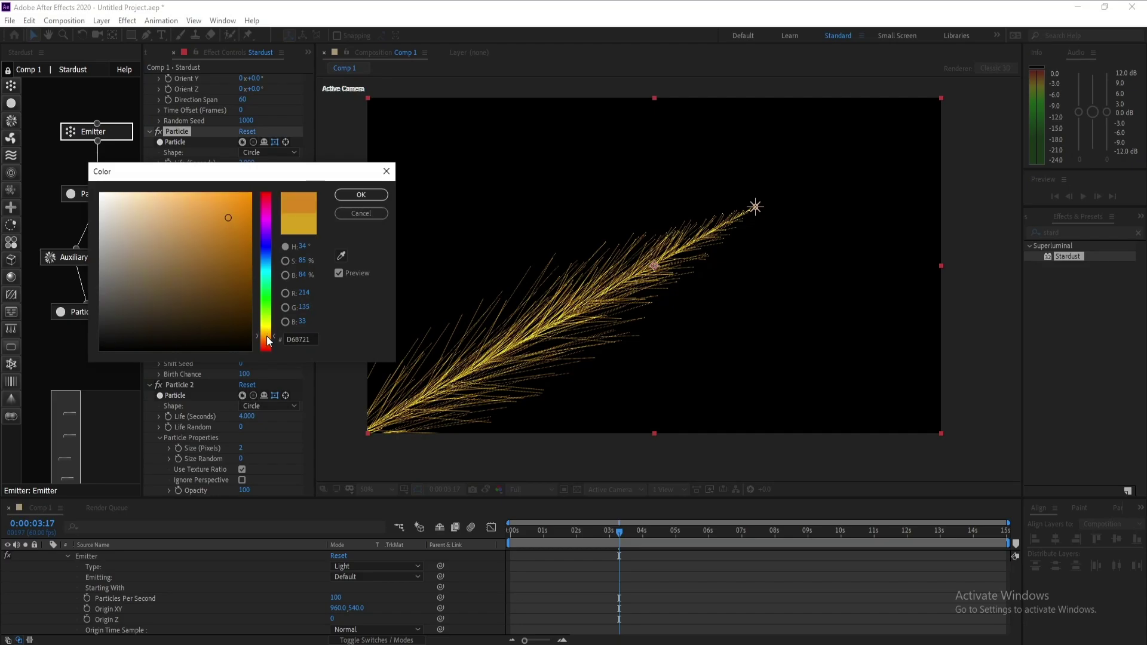
click(363, 195)
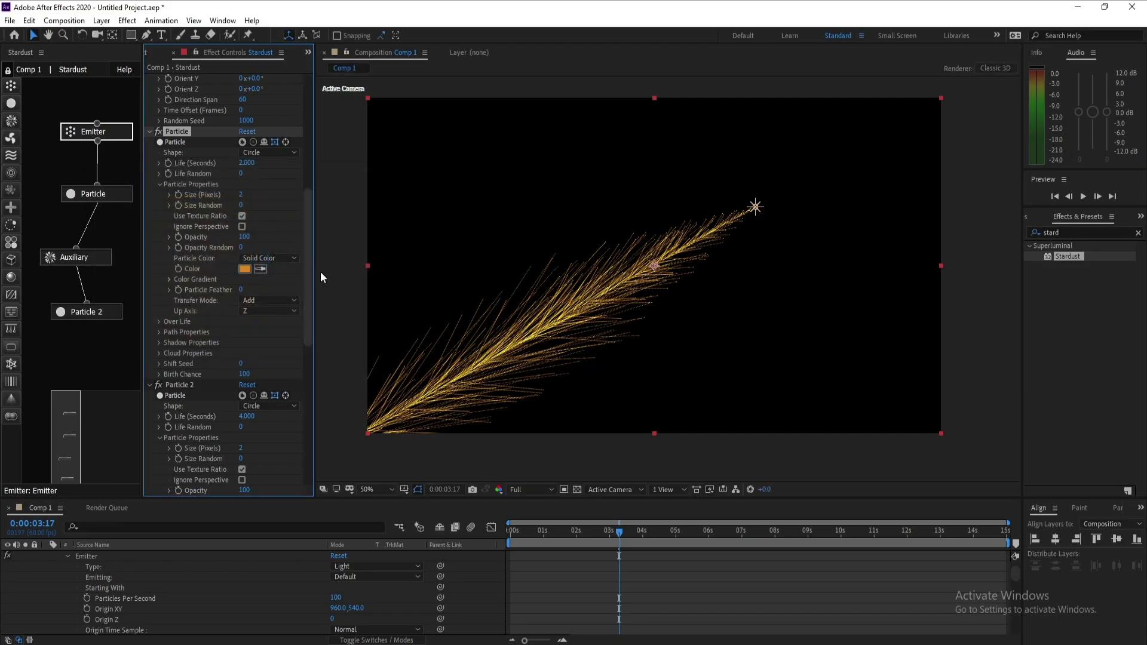
Set the Particle 2 node's color to a yellowish orange, about D68B21.
drag(307, 278, 305, 313)
click(245, 398)
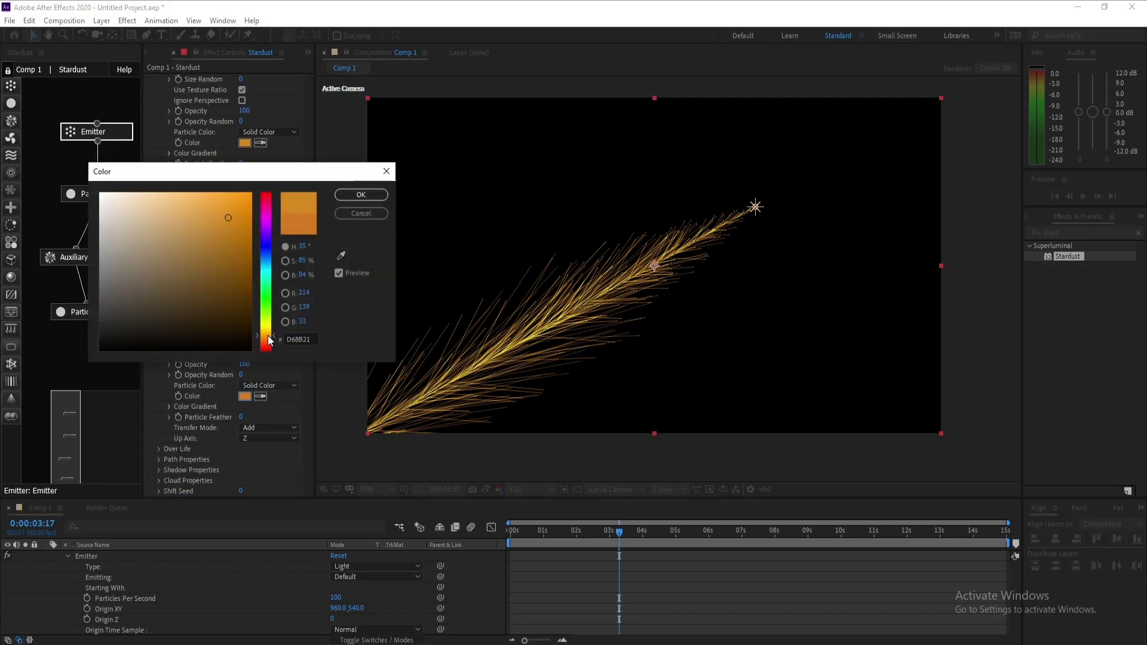
mouse_move(268, 339)
mouse_down()
mouse_move(268, 326)
mouse_move(268, 339)
mouse_up()
click(377, 196)
Go to about 0:00:03:39 and add a Transform node connected below Particle 2.
mouse_move(623, 532)
mouse_down()
mouse_move(536, 541)
mouse_move(641, 532)
mouse_move(607, 540)
mouse_move(631, 536)
mouse_up()
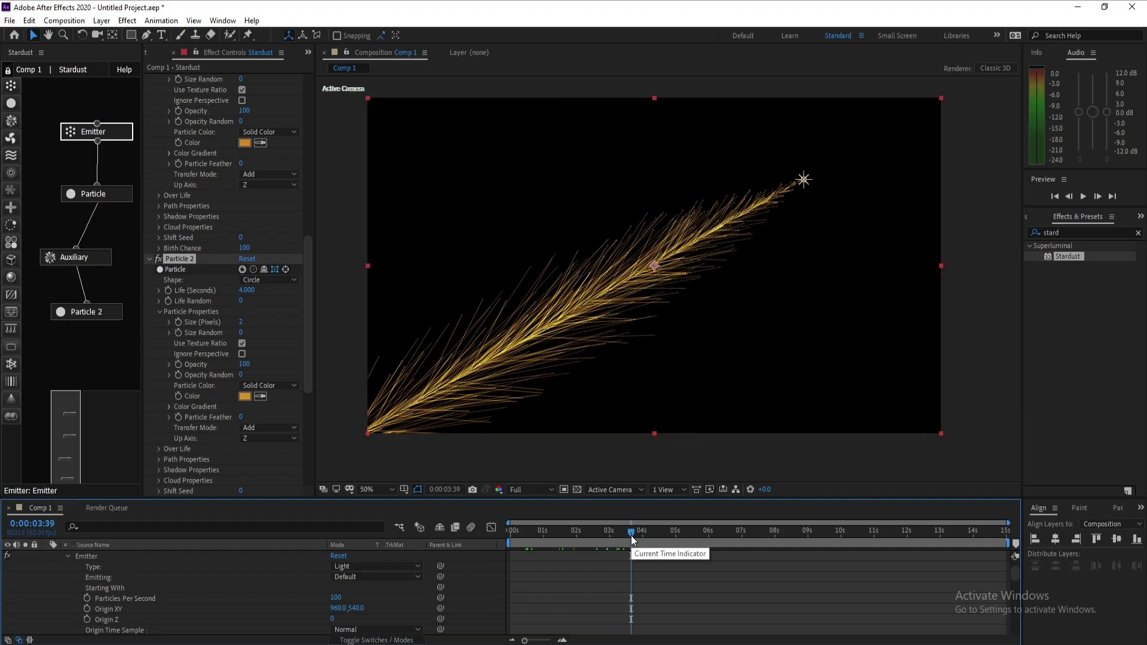
click(12, 207)
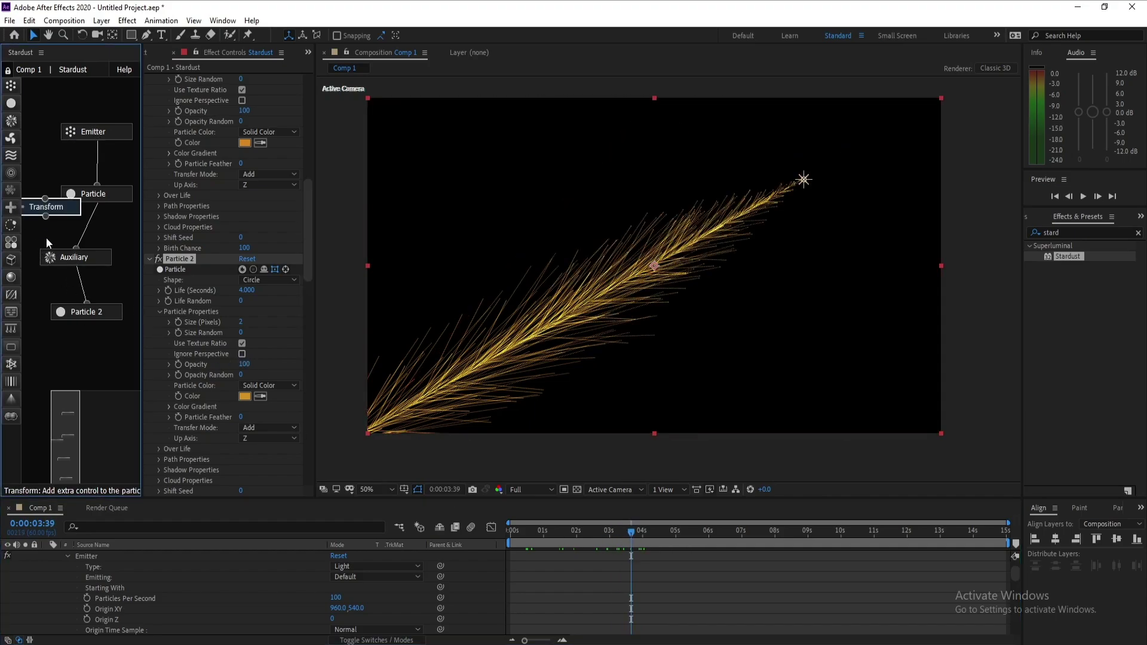
drag(58, 214, 82, 316)
Set the Transform node's Scale Z to 0 and preview the animation from about 0:00:00:07.
scroll(281, 358, down, 5)
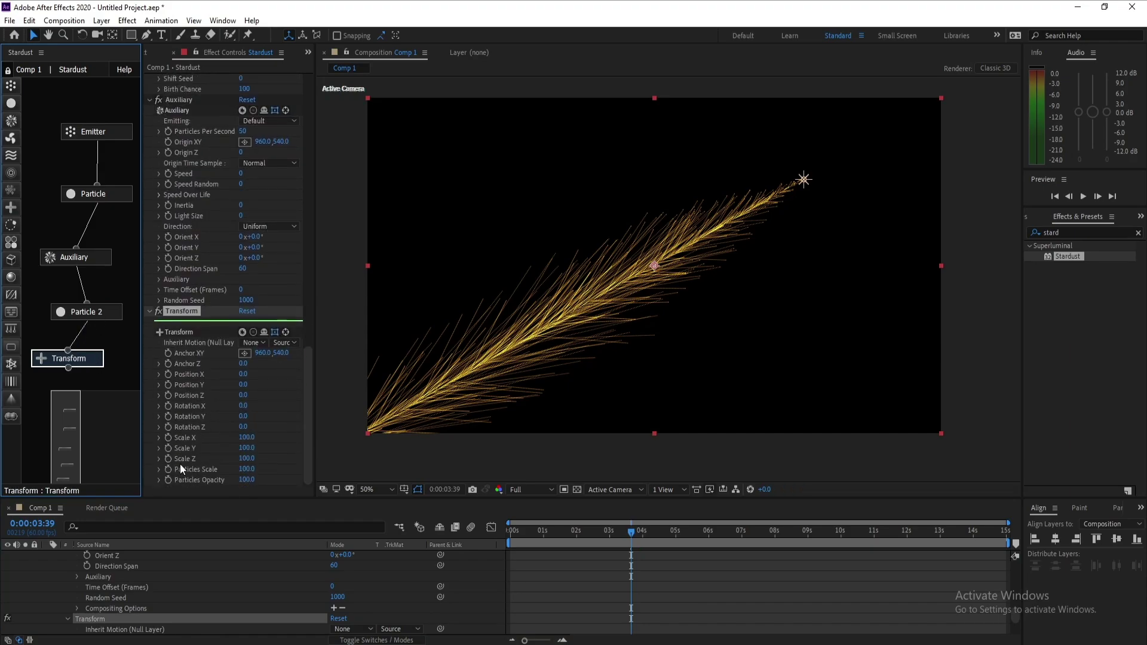
click(246, 459)
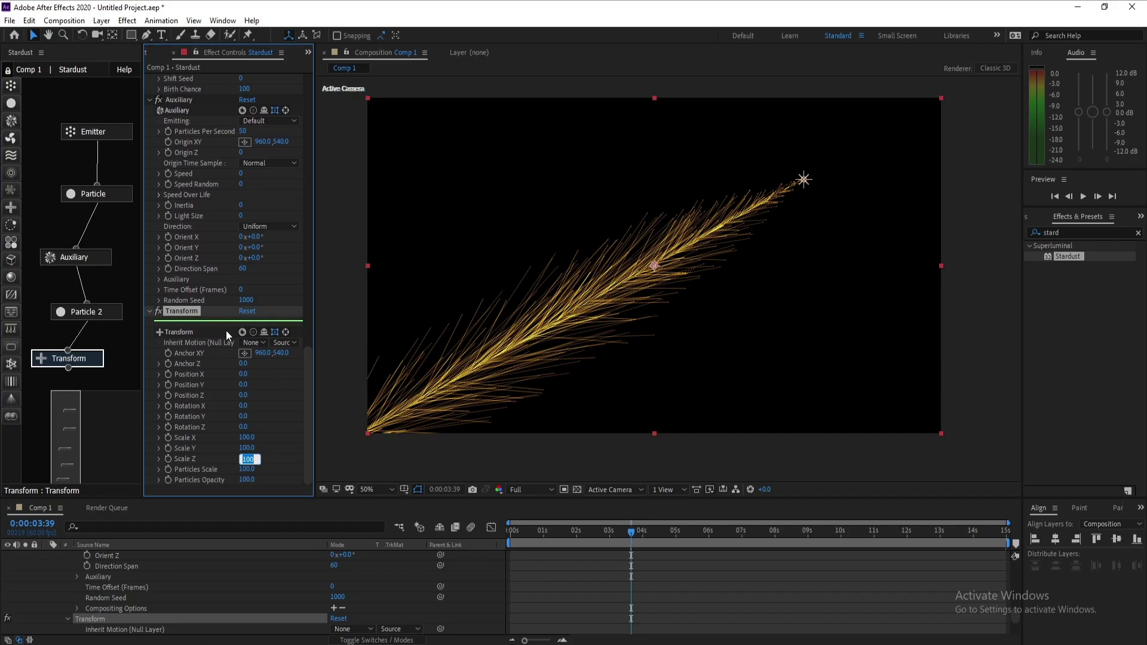
text(0)
key(Return)
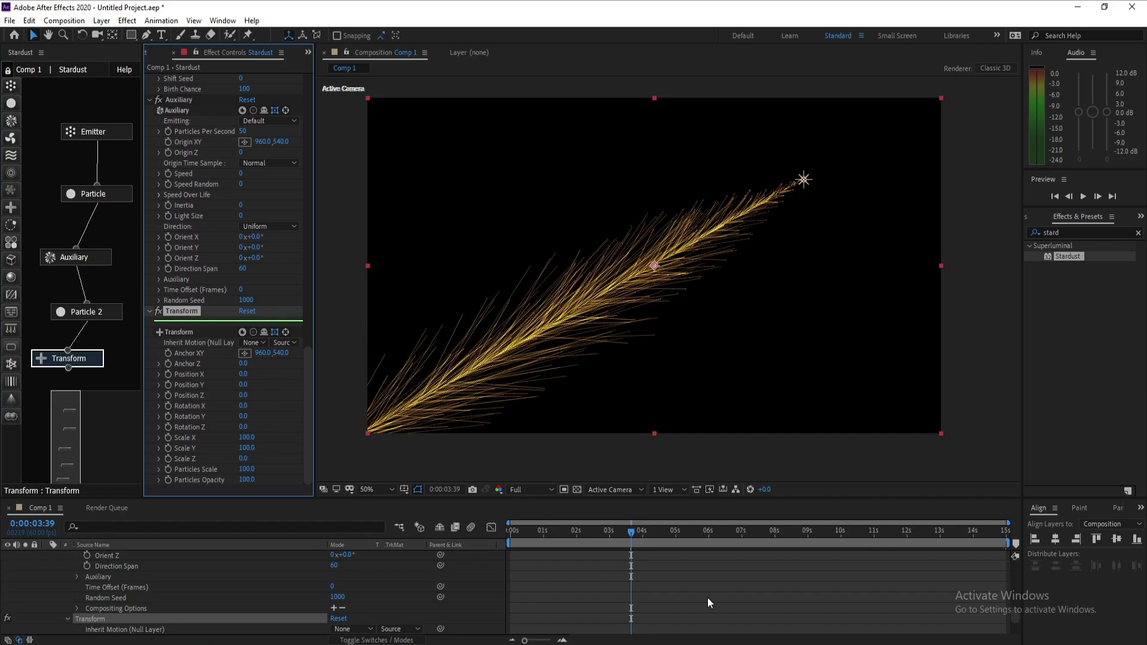
drag(637, 536, 513, 558)
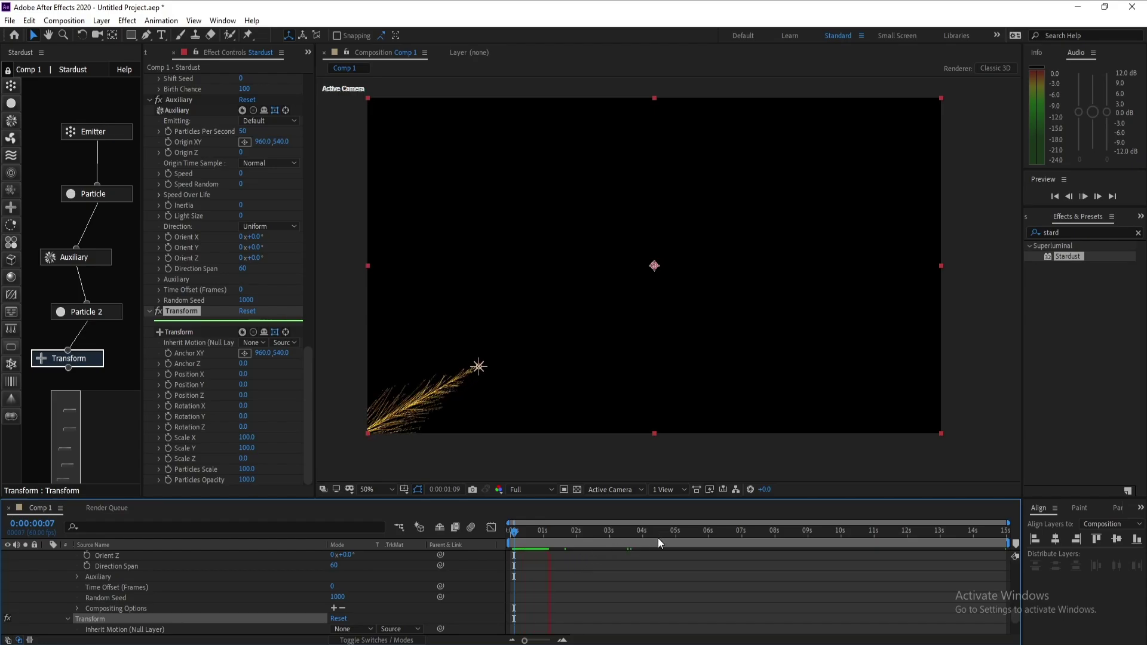
Go to 0:00:03:25, then collapse the Stardust layer's properties in the timeline and select the layer.
drag(577, 530, 623, 534)
scroll(254, 612, up, 4)
scroll(253, 612, up, 8)
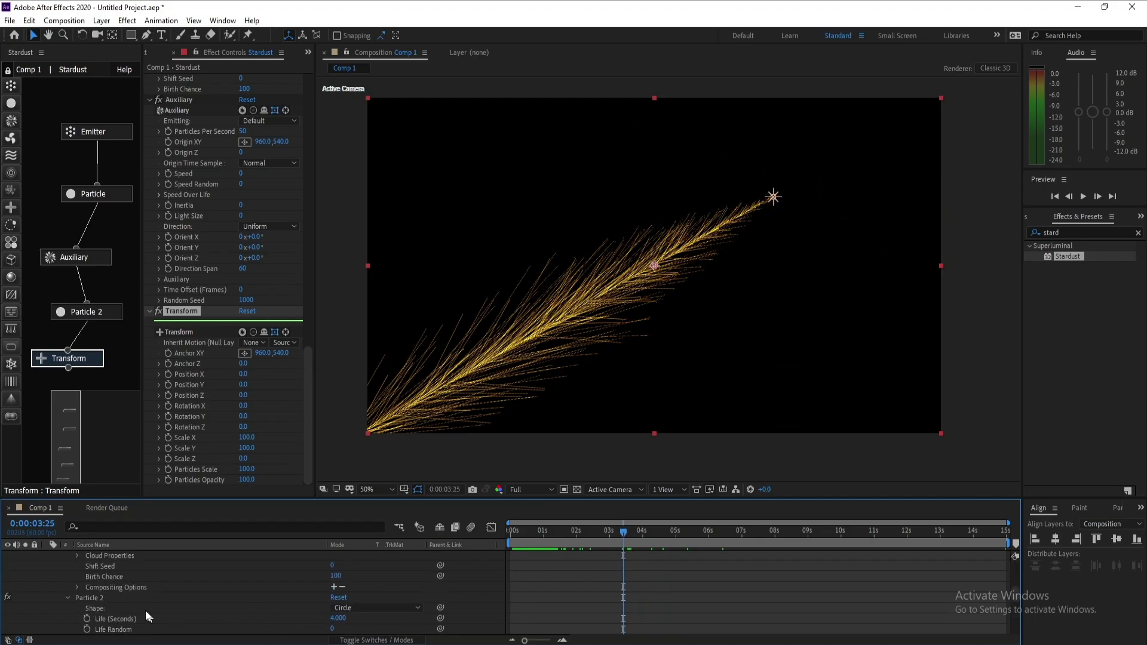
click(47, 567)
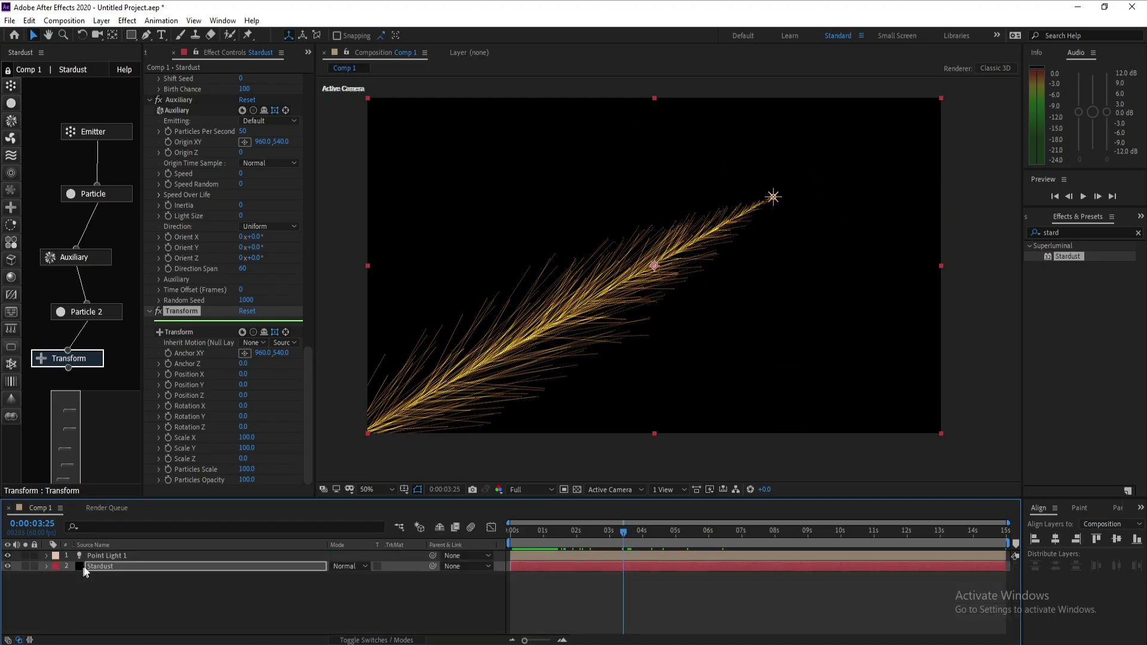
click(87, 567)
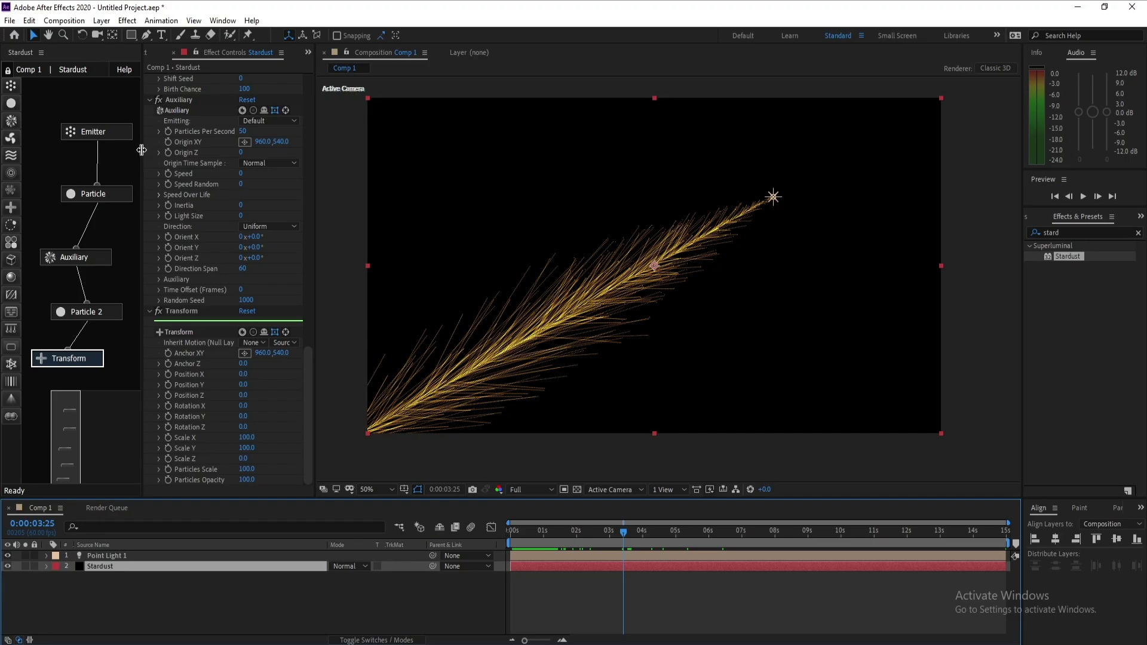
Duplicate the first Emitter and Particle nodes together and place the connected copies beside the original node chain.
drag(143, 149, 219, 151)
drag(155, 123, 110, 232)
key(ctrl+d)
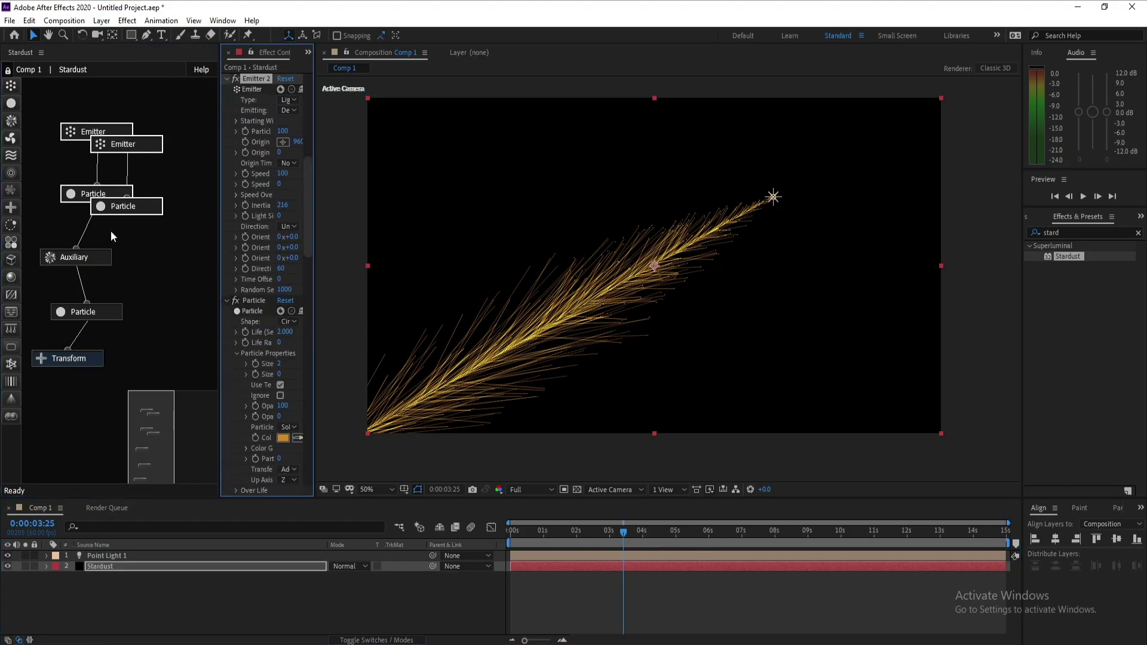
drag(187, 110, 186, 225)
click(159, 164)
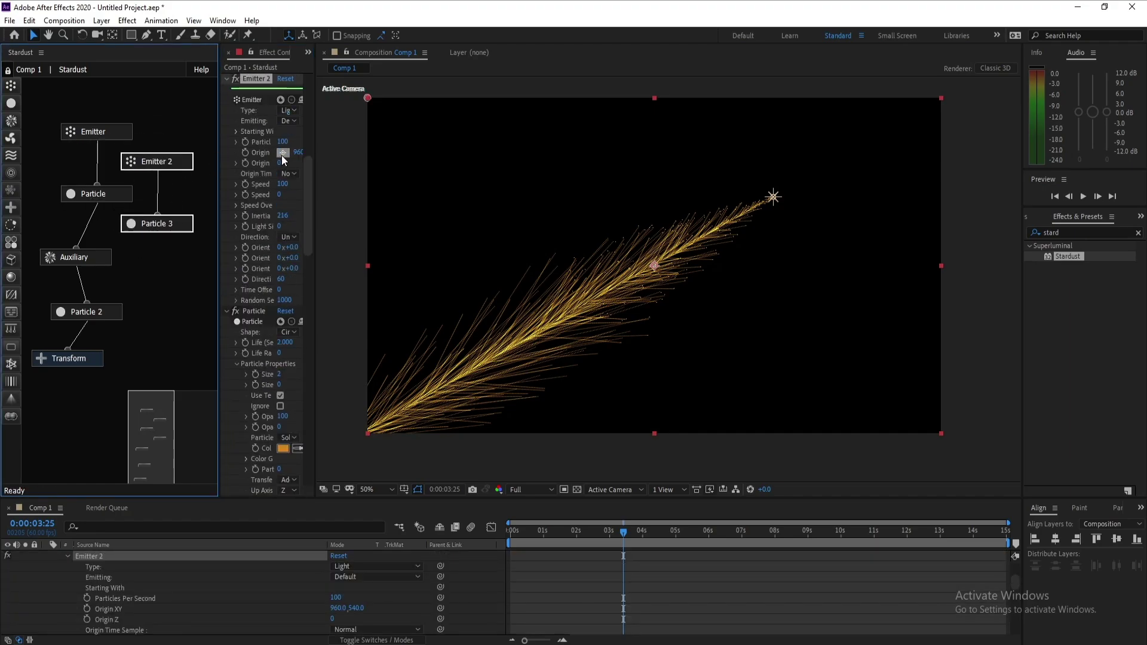
drag(137, 444, 152, 440)
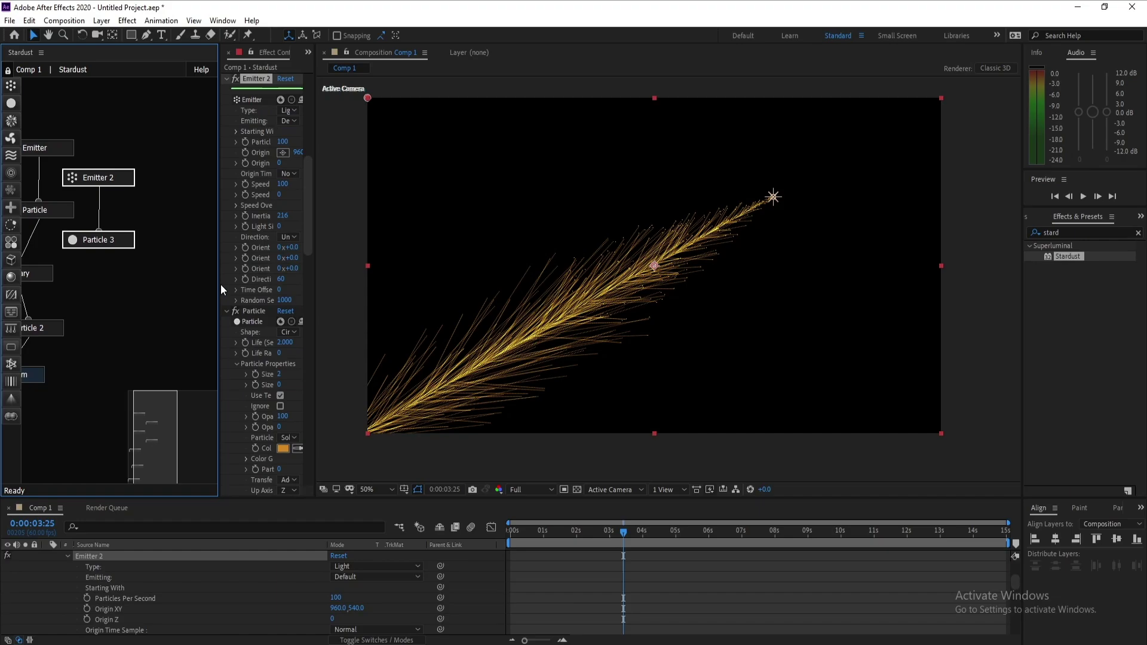
Change Emitter 2's type to Box and set its Speed and Inertia to 0.
drag(219, 283, 159, 293)
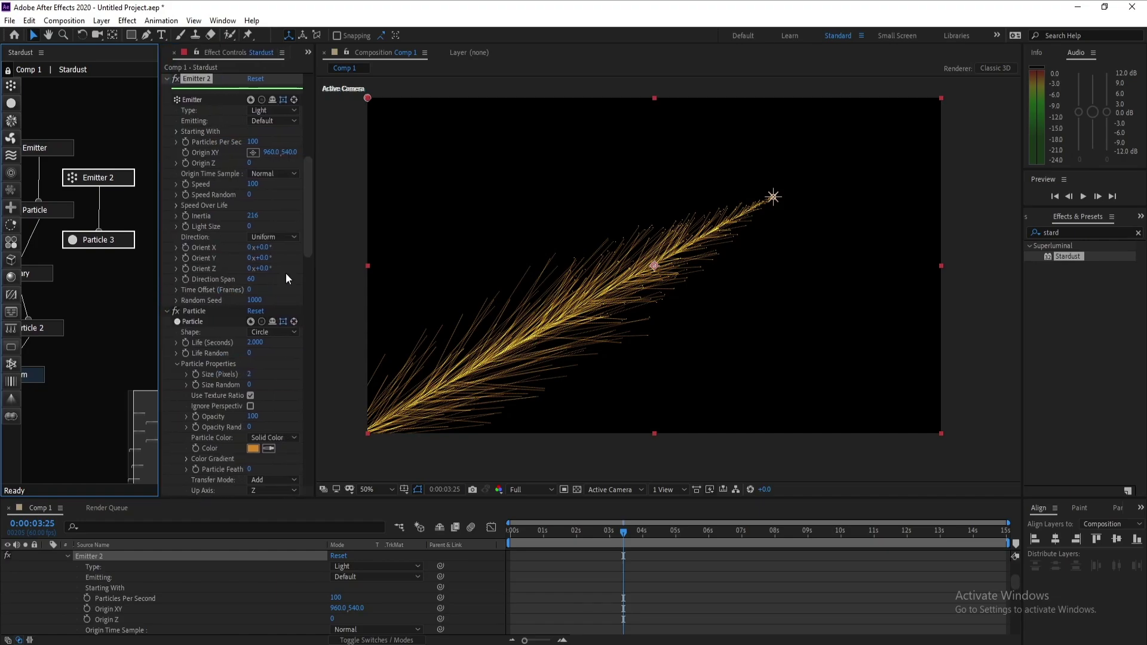
click(272, 110)
click(279, 136)
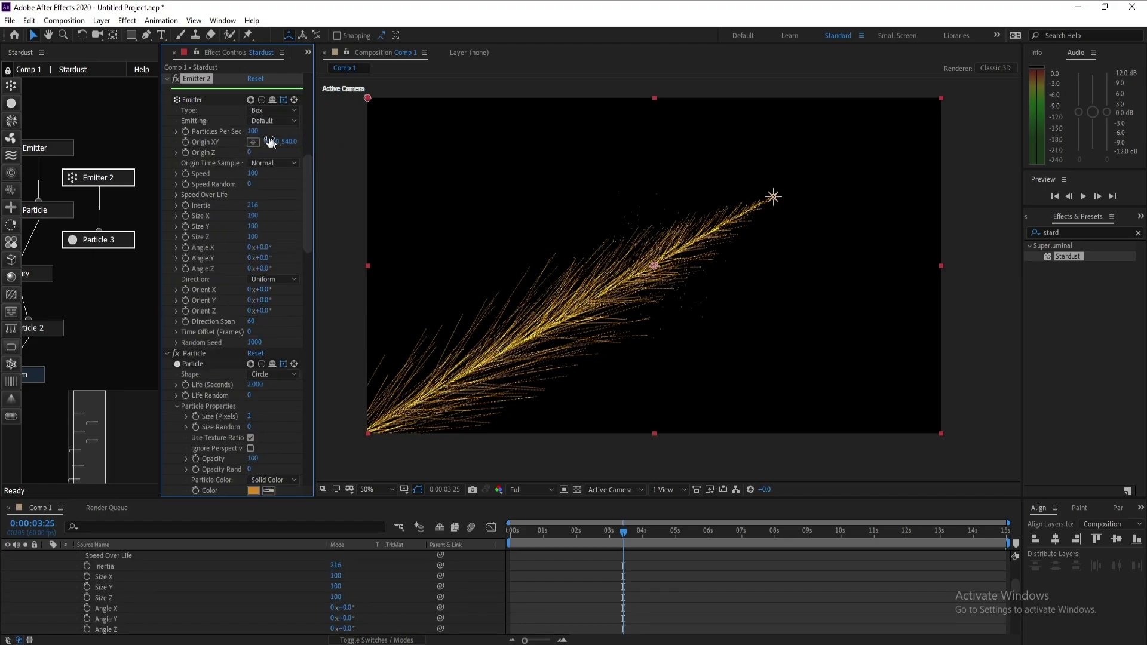
click(251, 173)
key(Return)
click(254, 205)
Set Emitter 2's Size X to 3320, Size Y to 1050 and Particles Per Second to 400.
drag(256, 215, 522, 239)
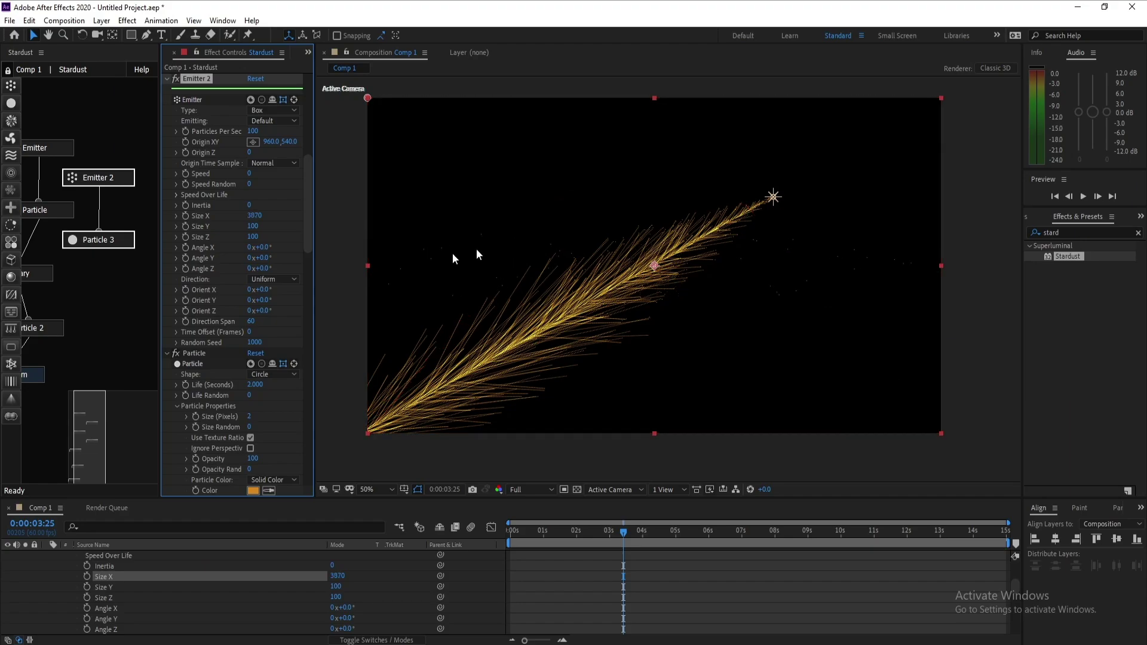
mouse_move(253, 227)
mouse_down()
mouse_move(379, 240)
mouse_move(315, 239)
mouse_move(253, 216)
mouse_move(231, 223)
mouse_up()
click(254, 132)
text(400)
key(Return)
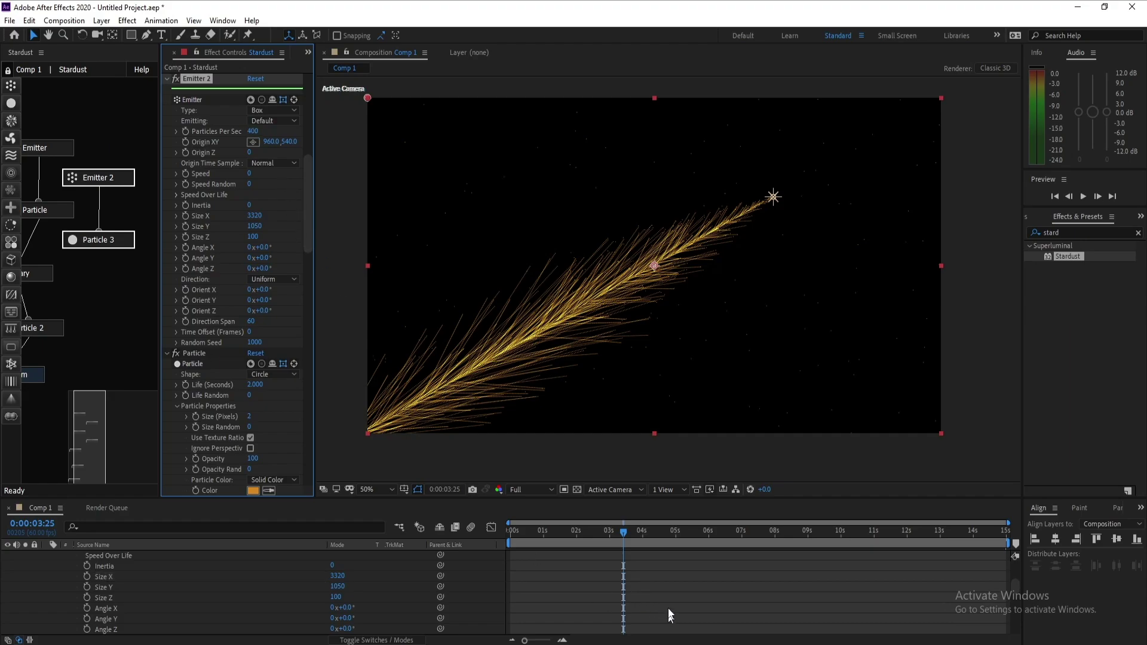
Preview the trail with the scattered background particles from 0:00:03:25 and stop at about 0:00:03:38.
key(space)
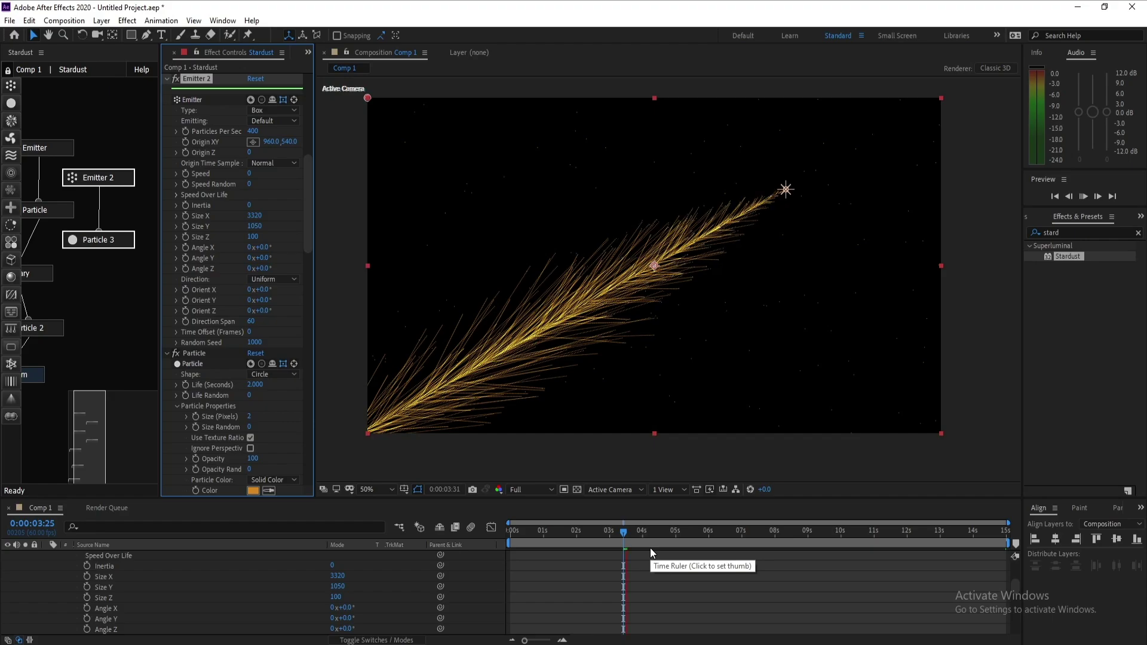
click(621, 534)
key(space)
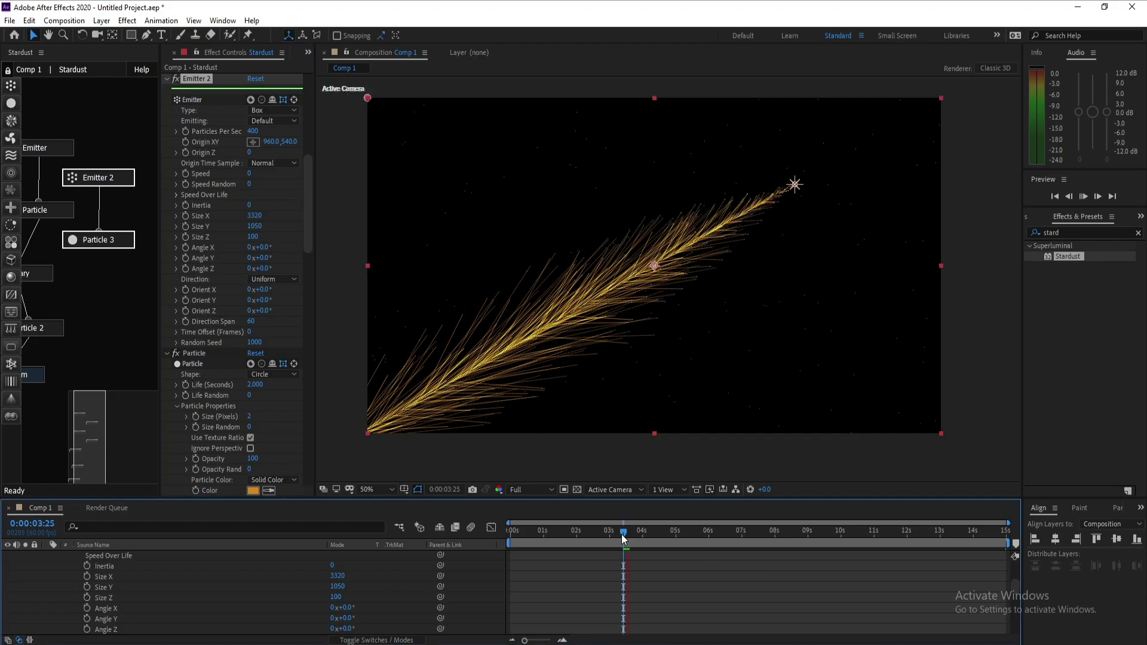
key(space)
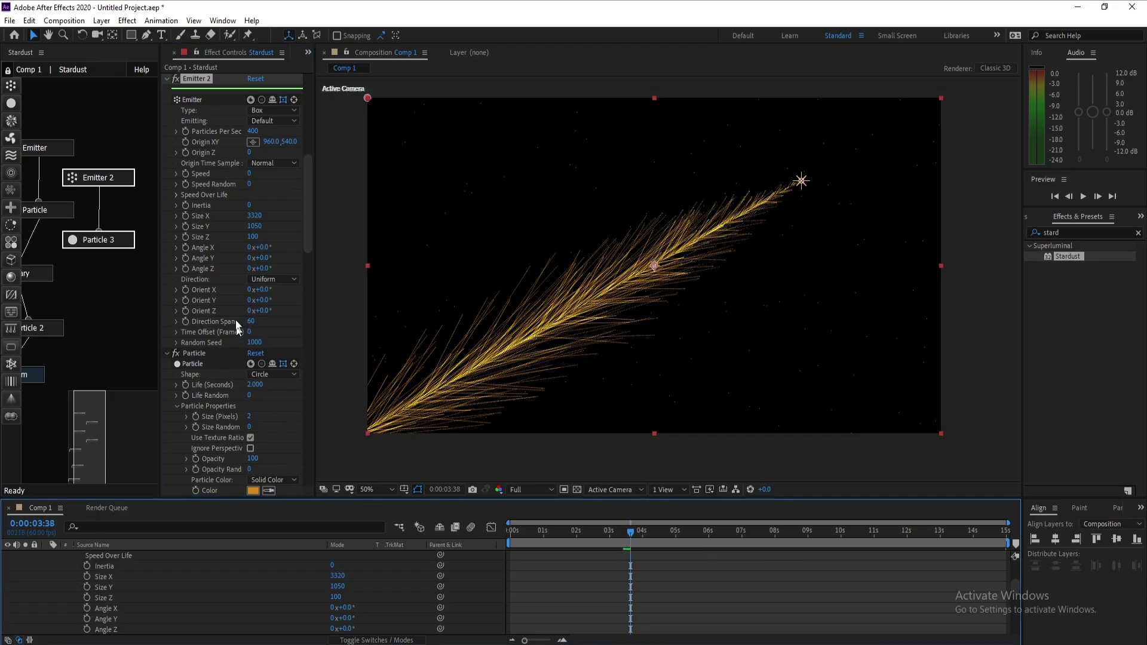
Apply a Stylize Glow effect to the Stardust layer with a Glow Threshold of 88.6% and a Glow Radius of 64.
click(127, 20)
mouse_move(305, 69)
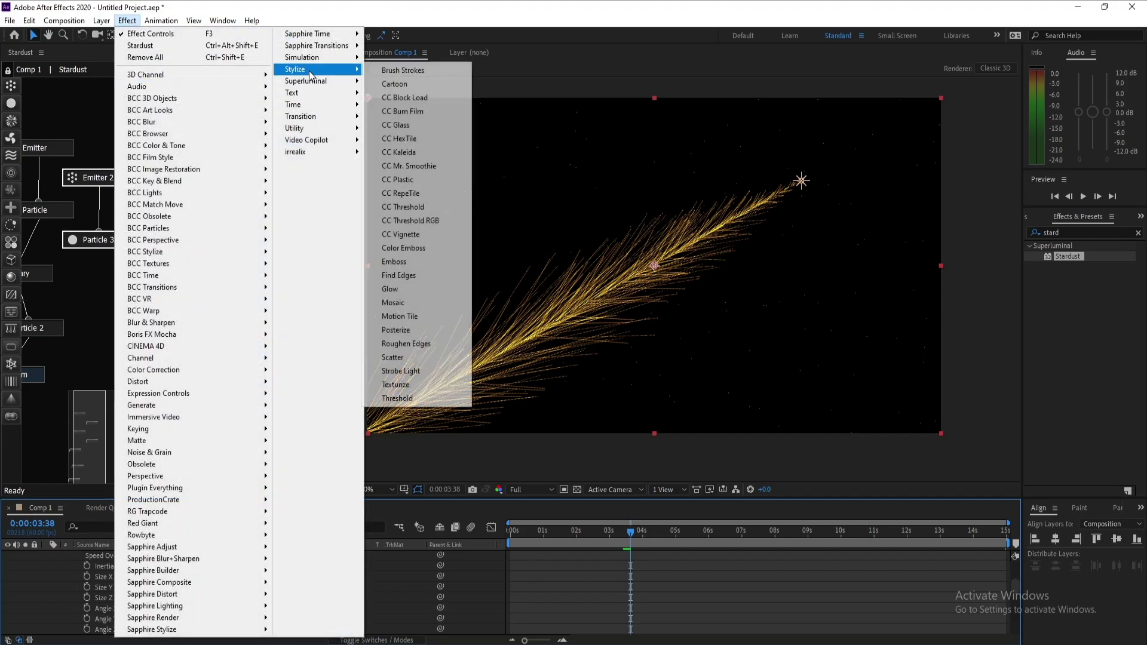
click(443, 291)
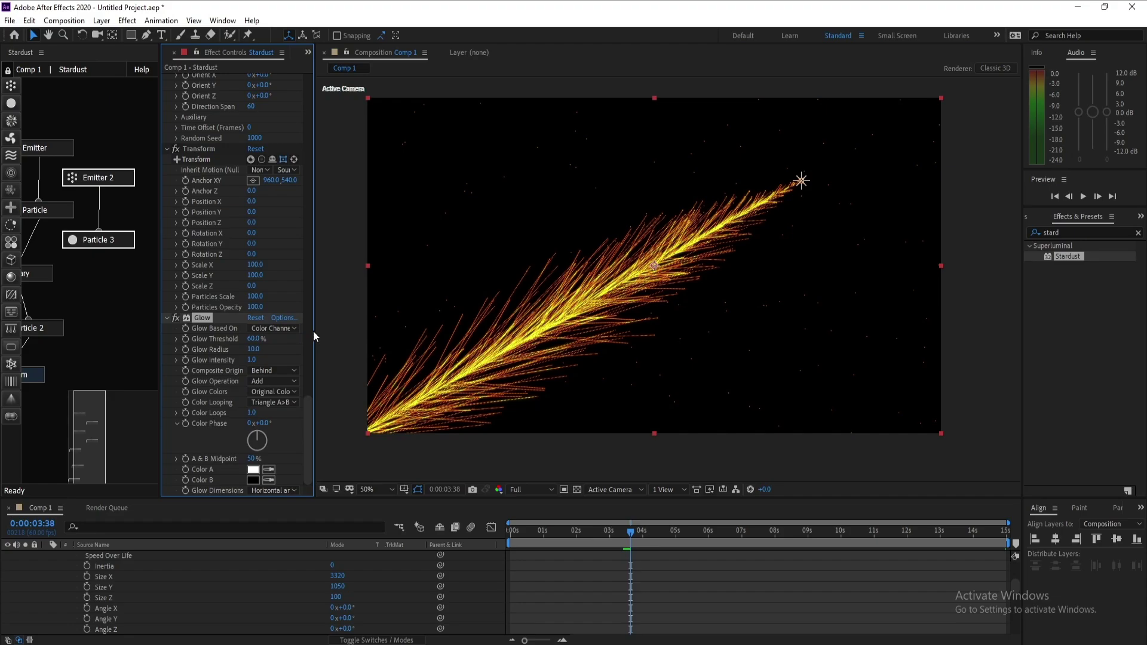
drag(312, 331, 372, 325)
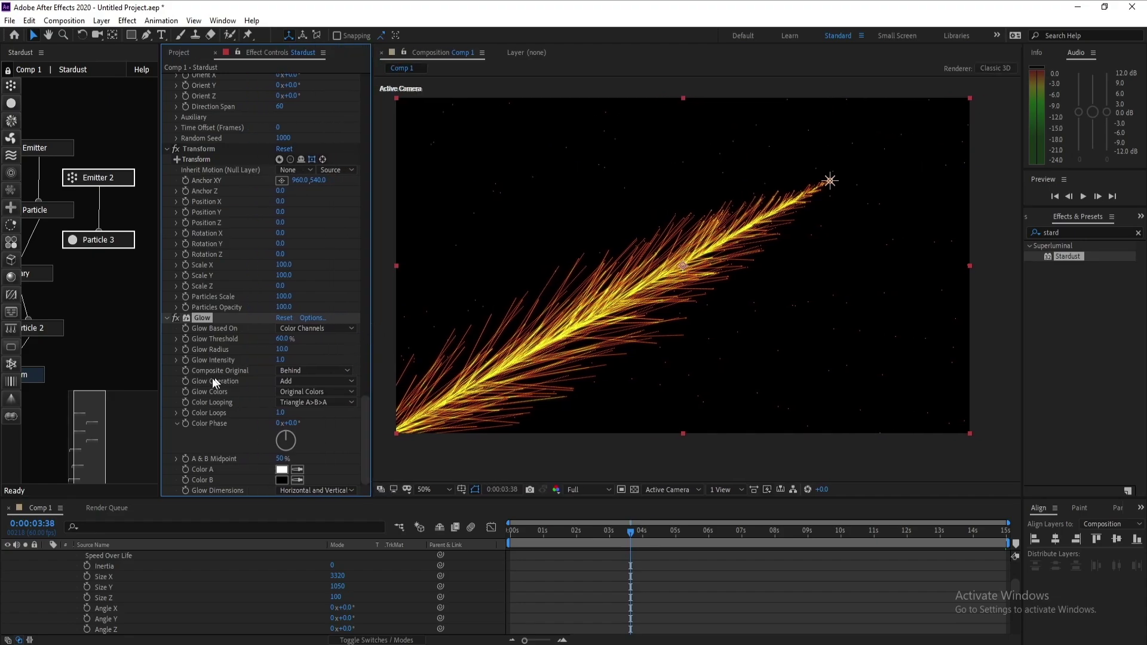
drag(281, 339, 352, 347)
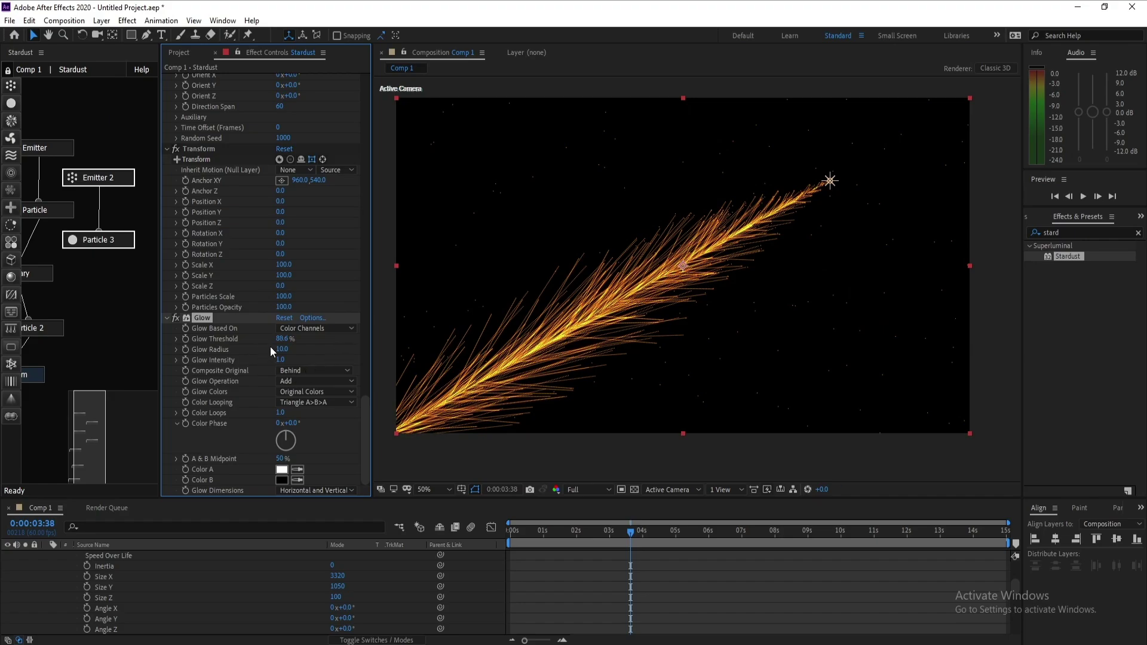
drag(310, 351, 318, 352)
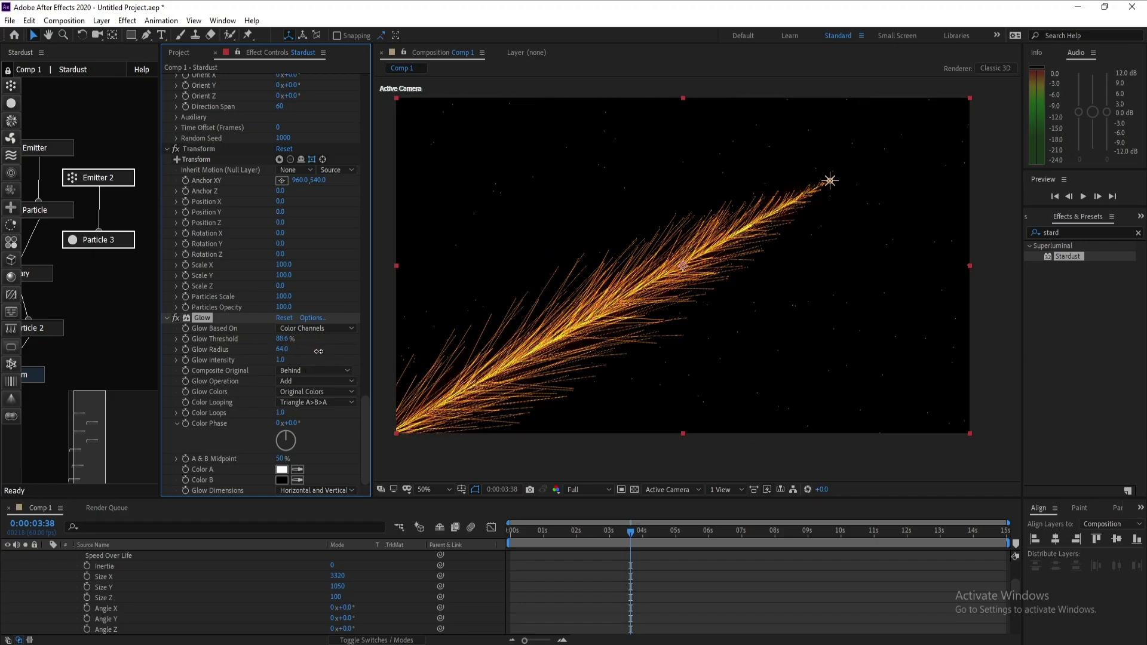
Collapse the Stardust layer's properties in the timeline and scrub back to 0:00:02:33 to inspect the glowing trail.
scroll(188, 577, up, 15)
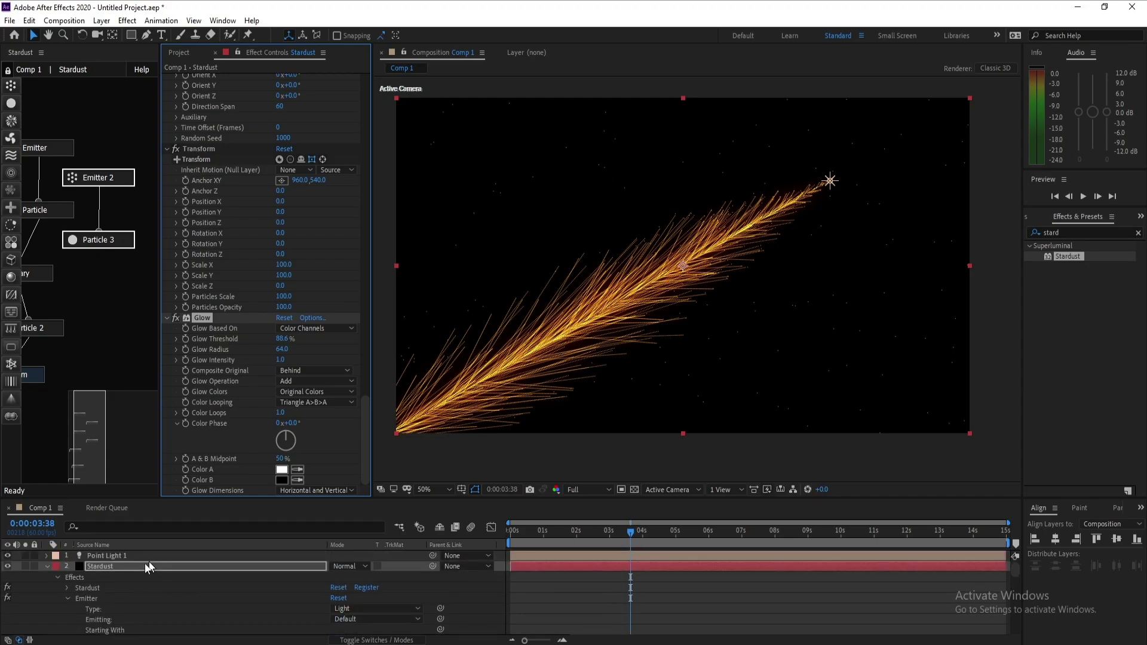
click(46, 566)
click(110, 565)
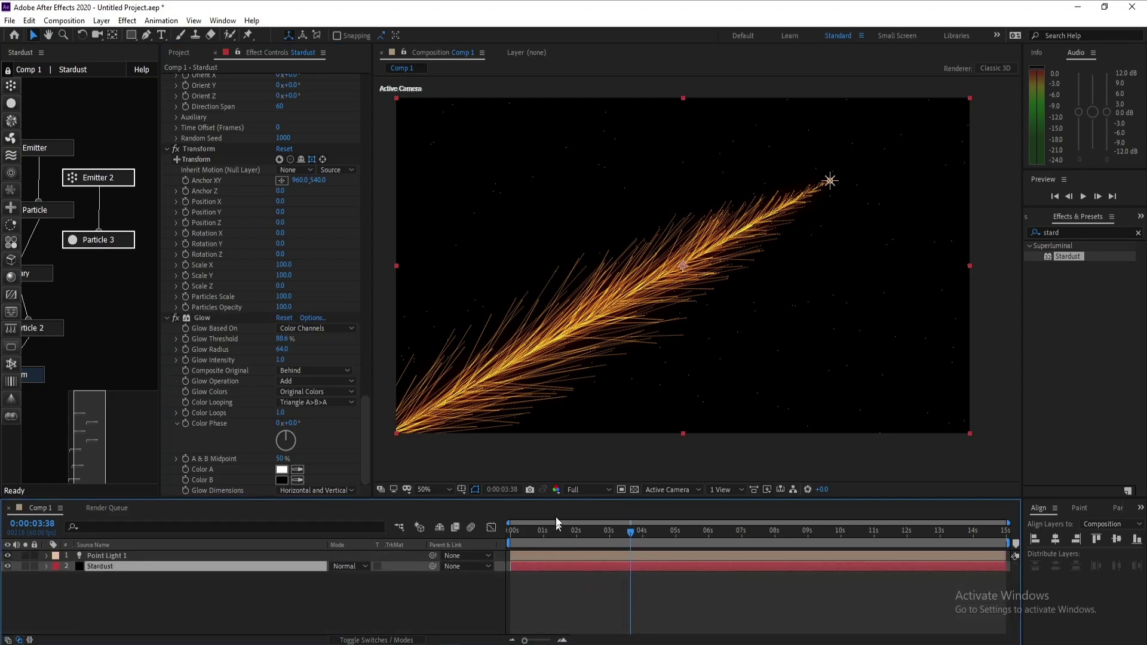
drag(619, 537, 594, 557)
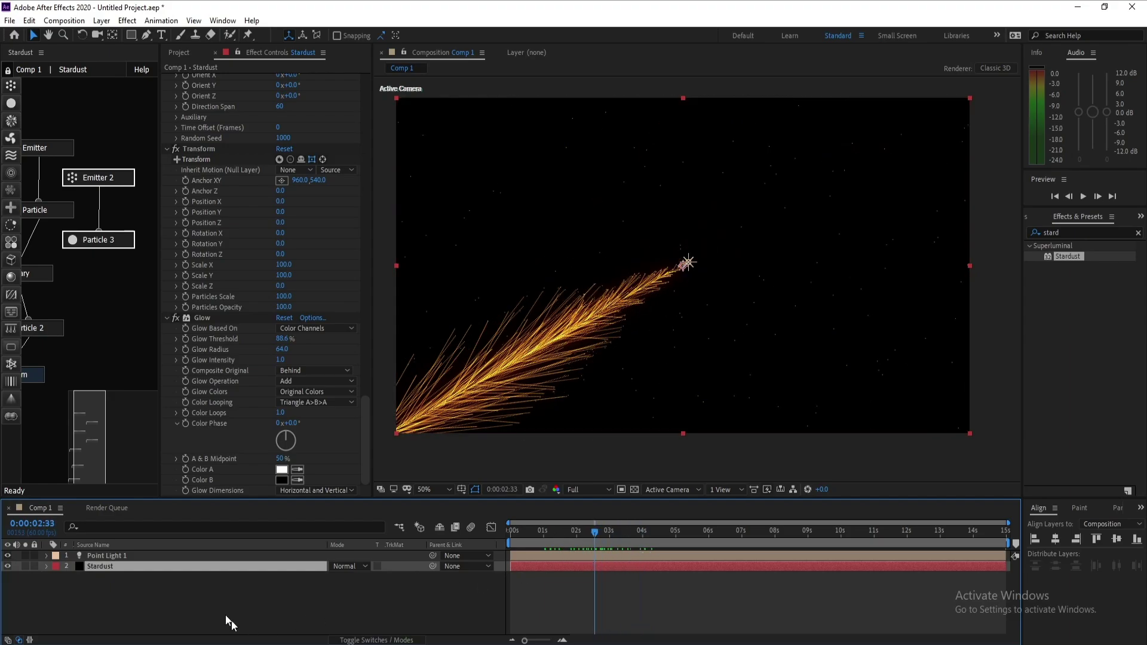
Create a black 1920 x 1080 solid named BG and place it beneath the Stardust layer.
click(148, 614)
click(127, 20)
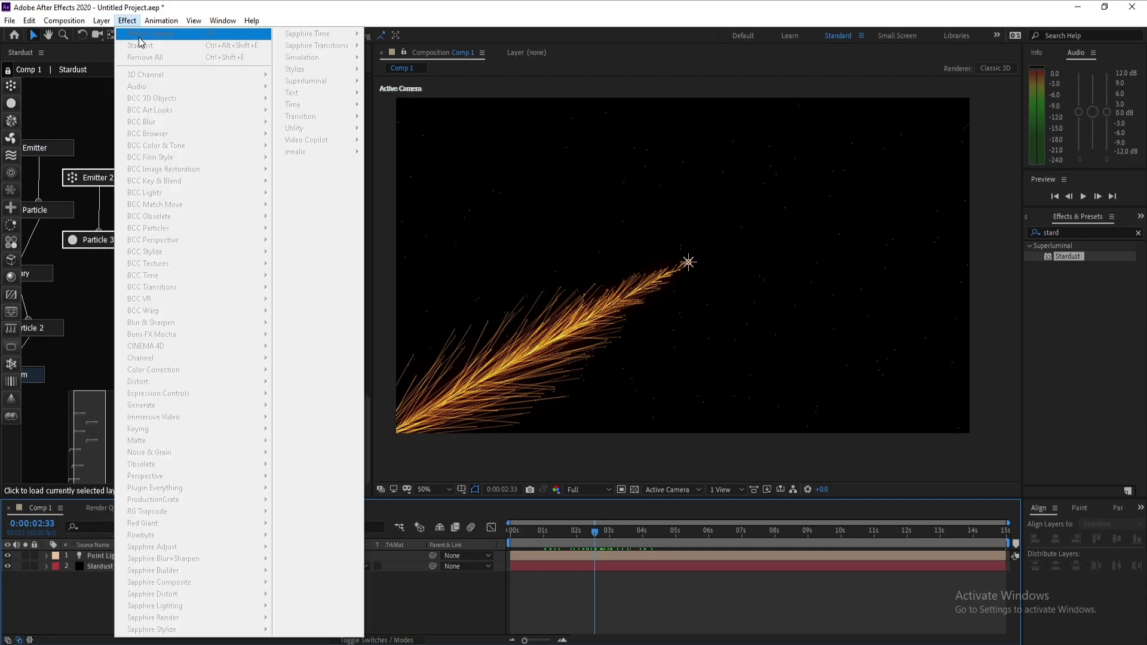
mouse_move(103, 22)
click(305, 50)
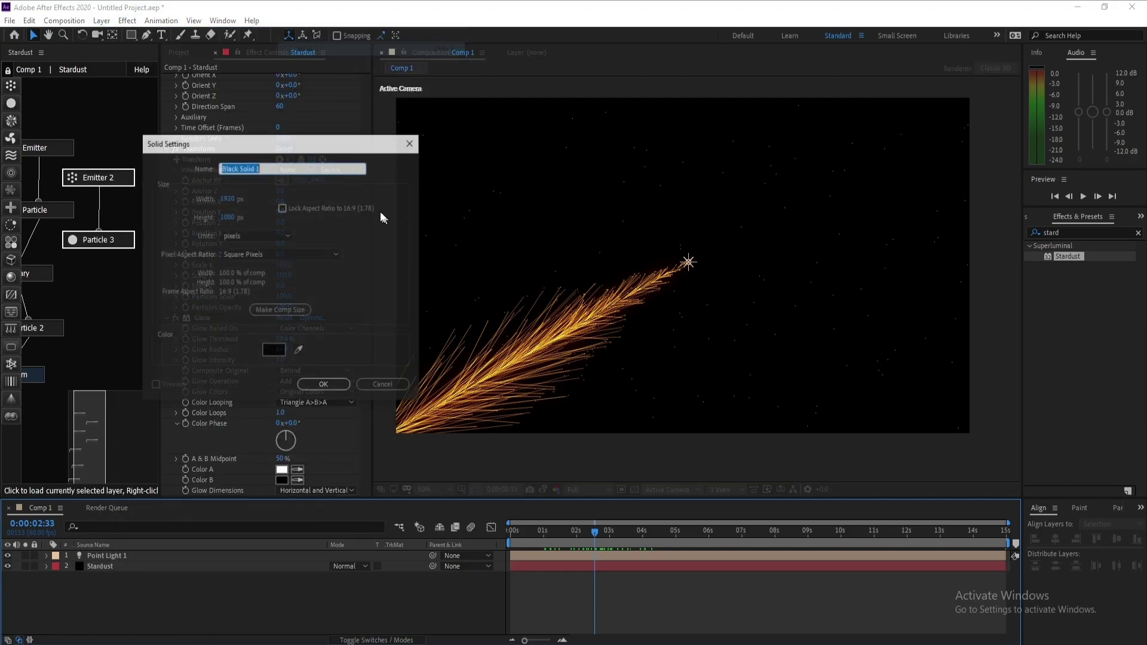
text(BG)
key(Return)
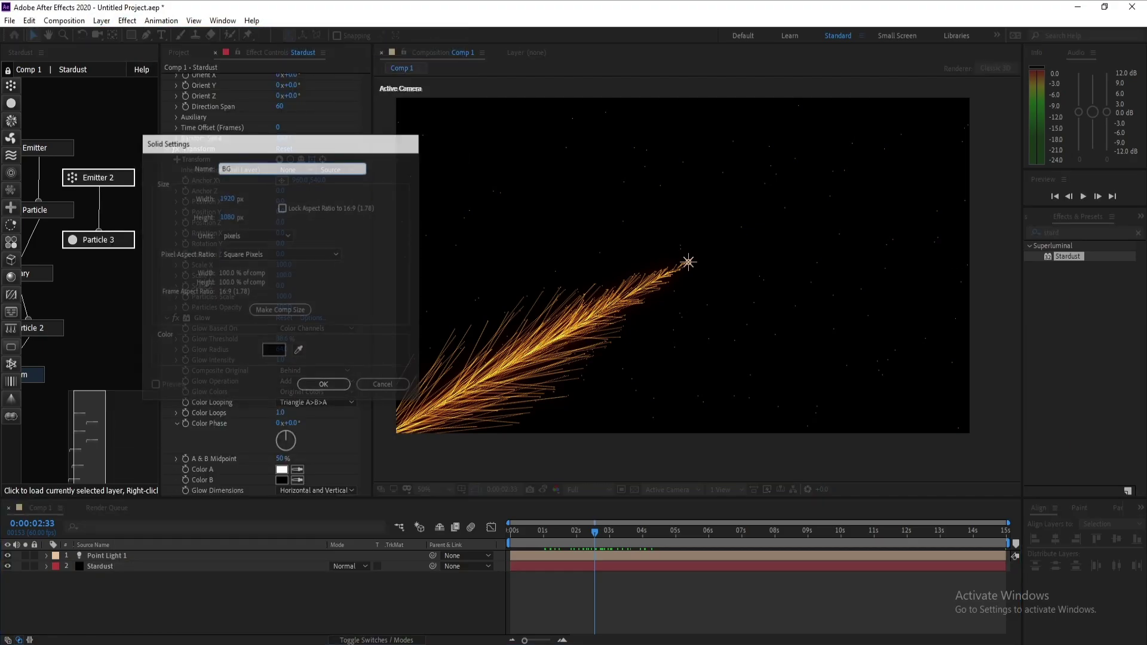
key(Caps_Lock)
drag(94, 557, 105, 598)
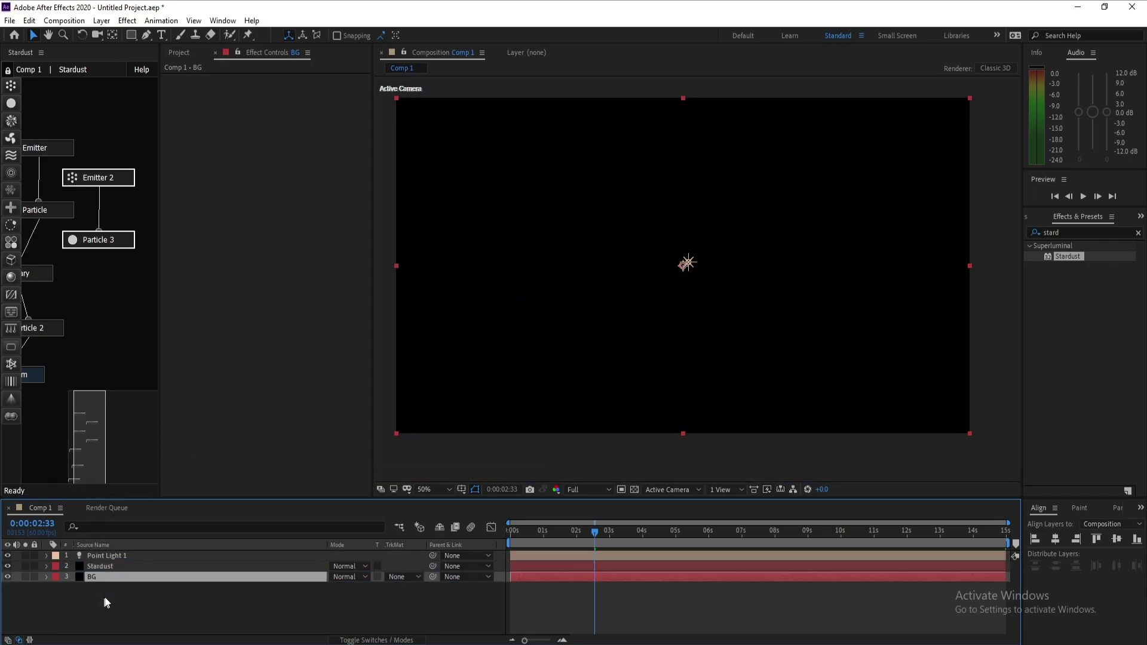
Apply a Gradient Ramp to BG, make it a Radial Ramp and move its start to about 976, 534.
click(127, 20)
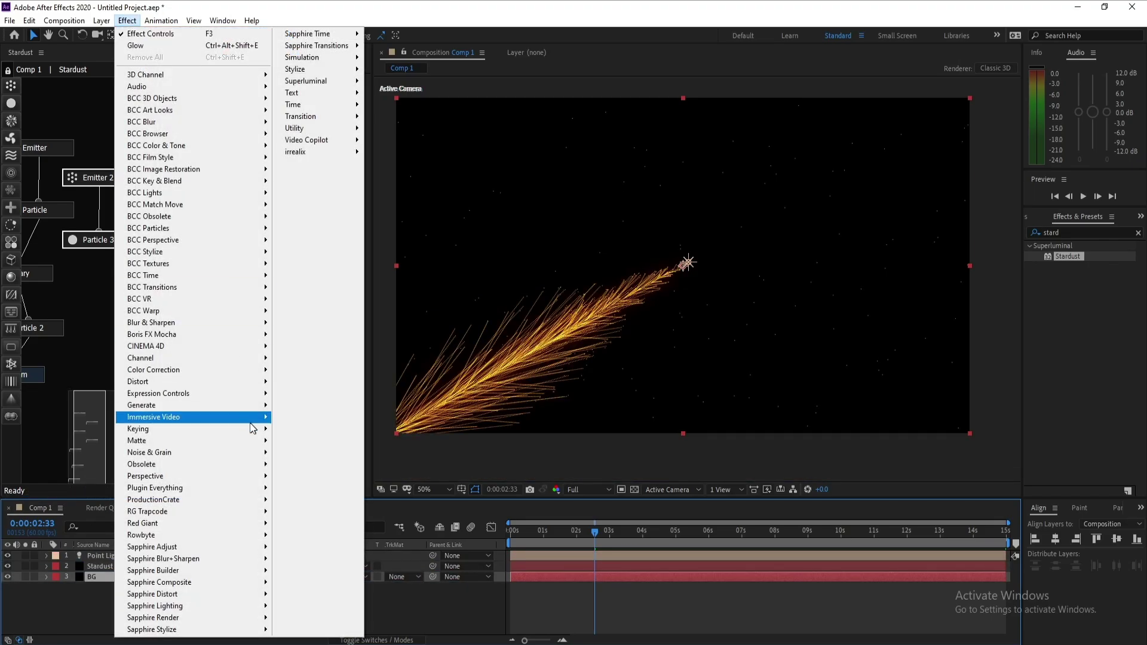
mouse_move(231, 418)
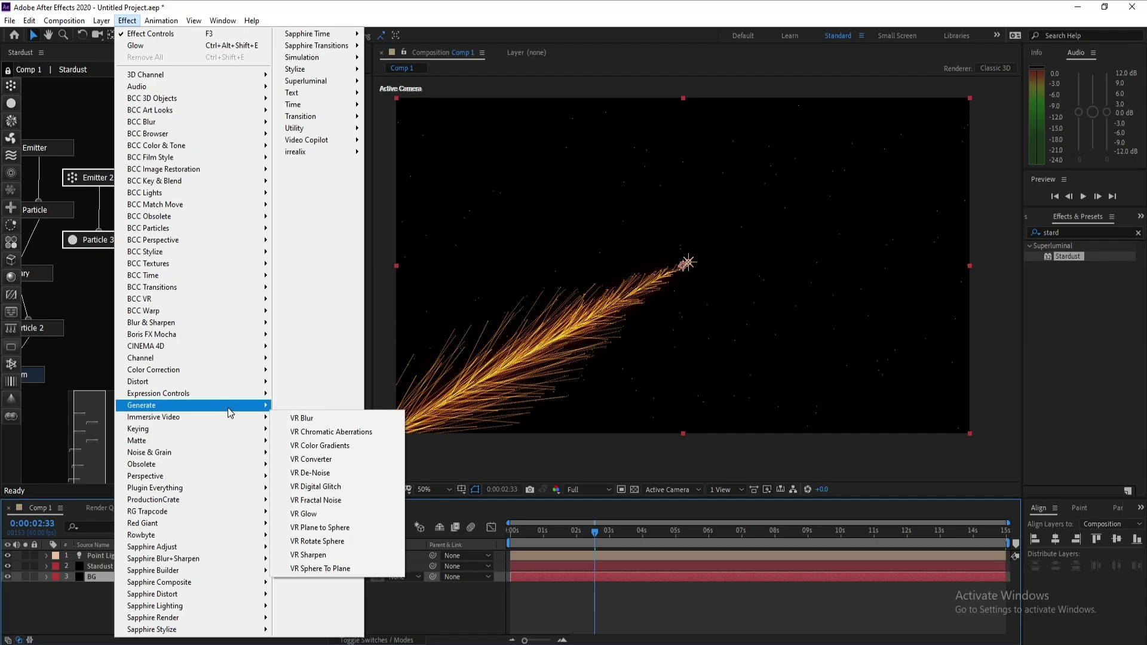
click(317, 296)
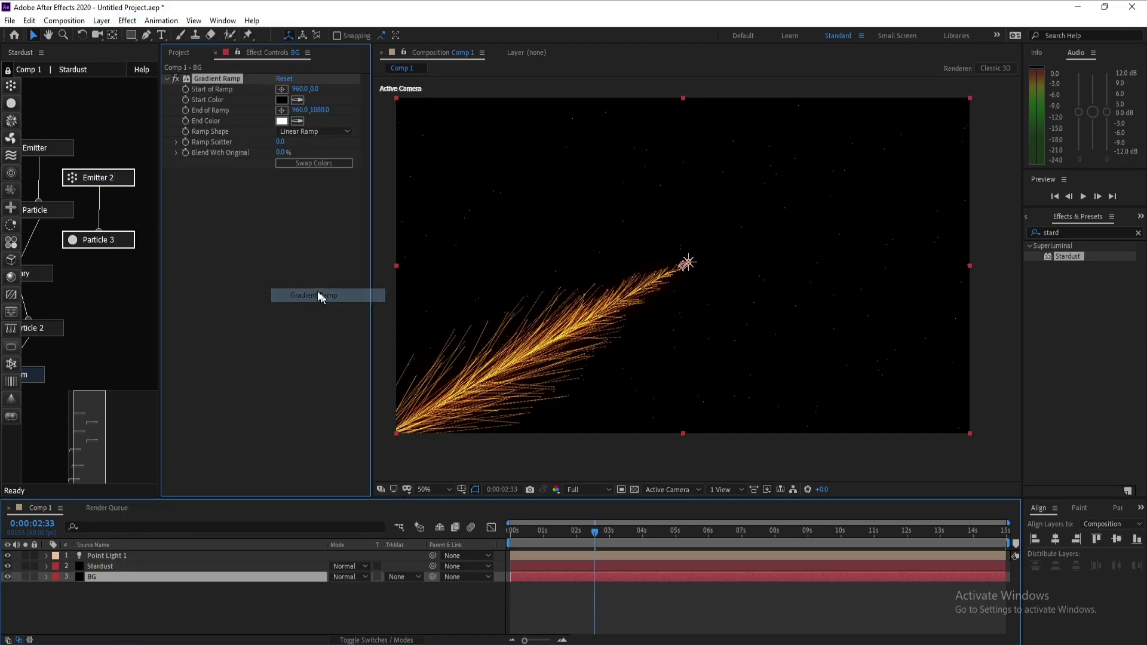
click(299, 133)
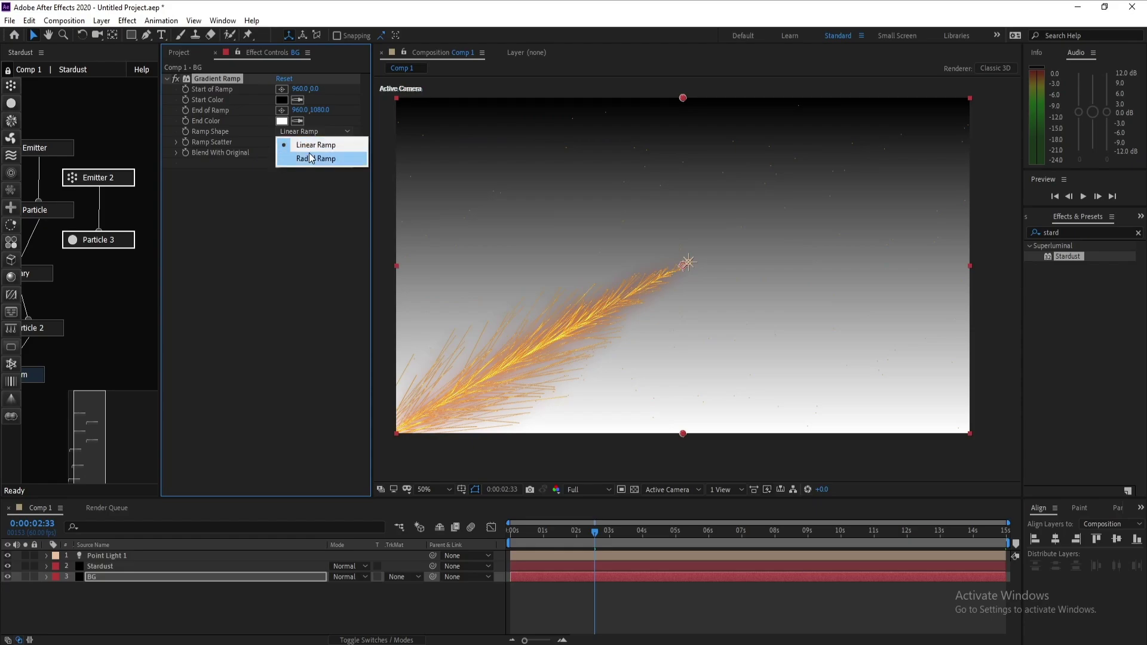
click(312, 159)
drag(683, 99, 687, 263)
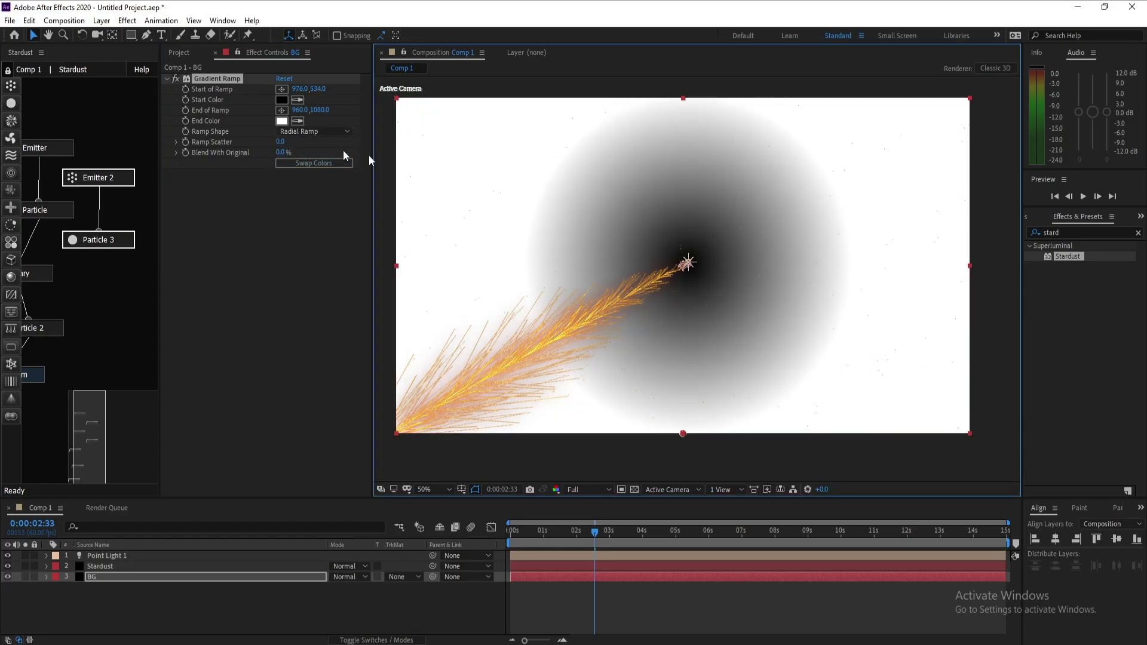
Set the ramp's End Color to a nearly black brown and its Start Color to dark brown 1B0F00.
click(283, 122)
drag(227, 326, 248, 341)
click(361, 196)
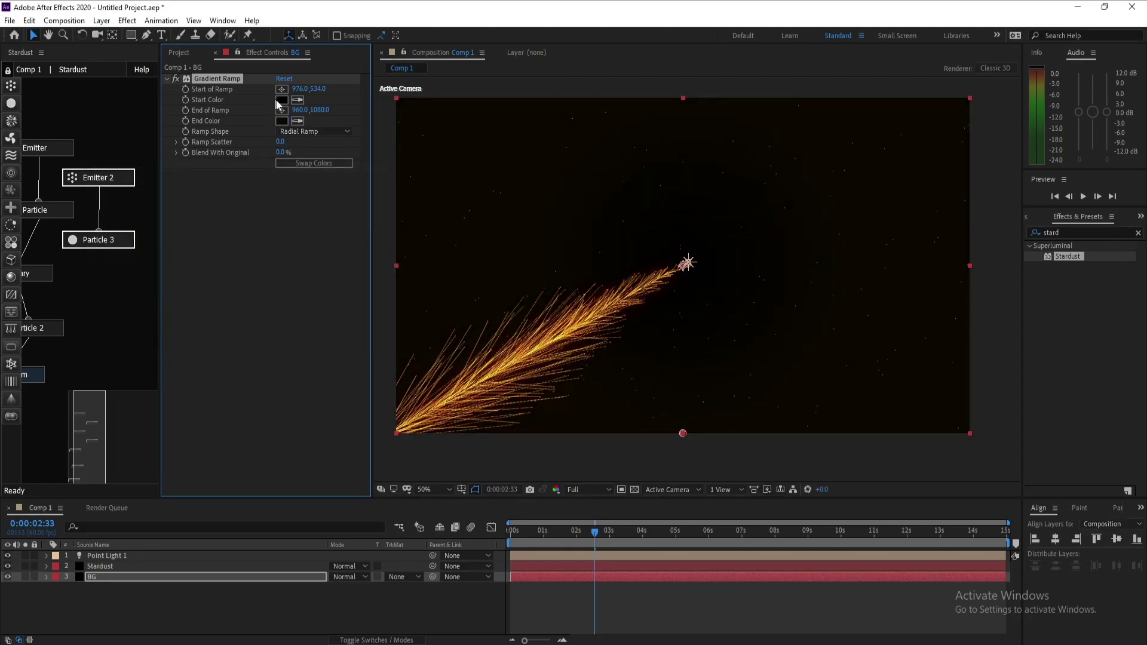
click(282, 99)
drag(269, 347, 245, 336)
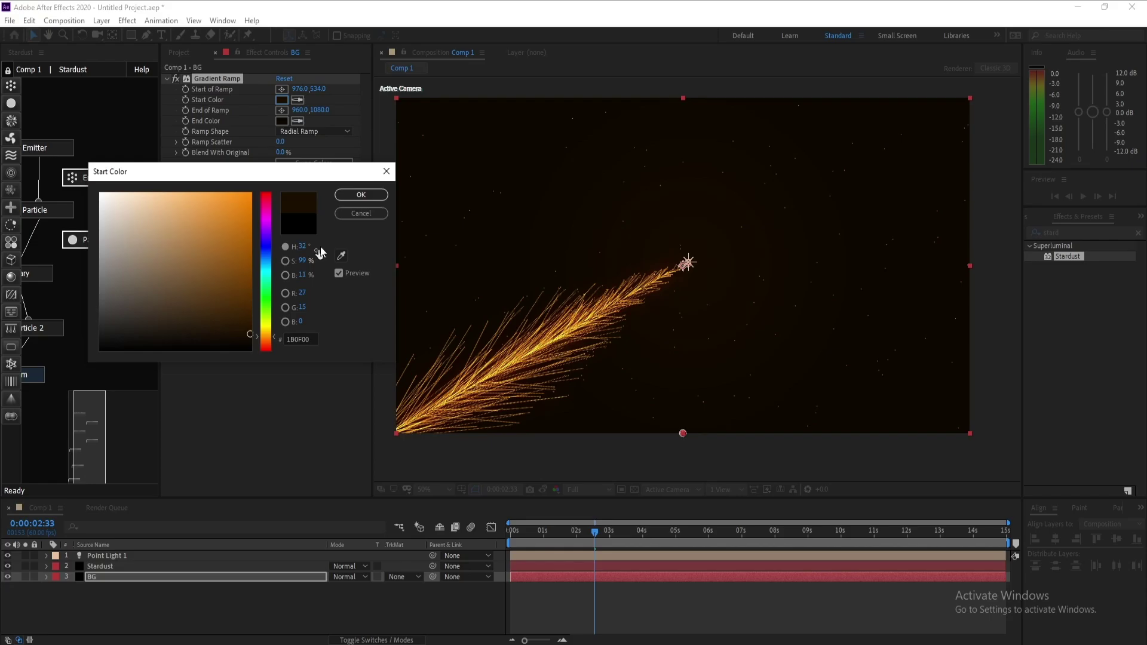
click(361, 195)
Preview the composition from 0:00:01:35, stop at 0:00:01:54 and select the Stardust layer.
drag(588, 536, 563, 541)
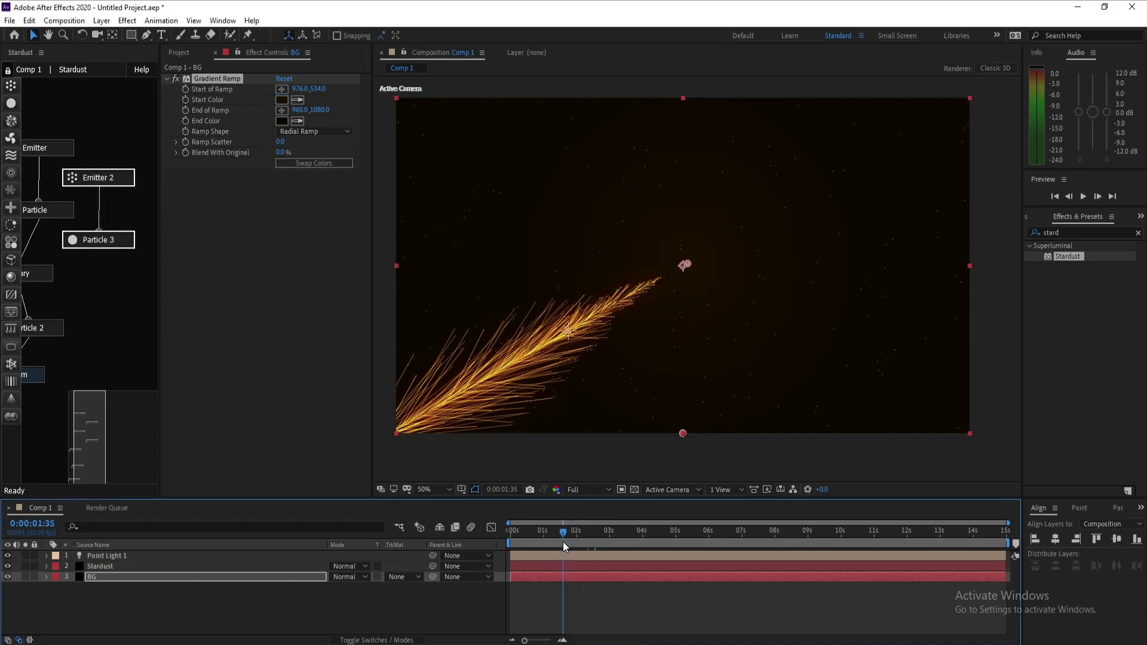
key(space)
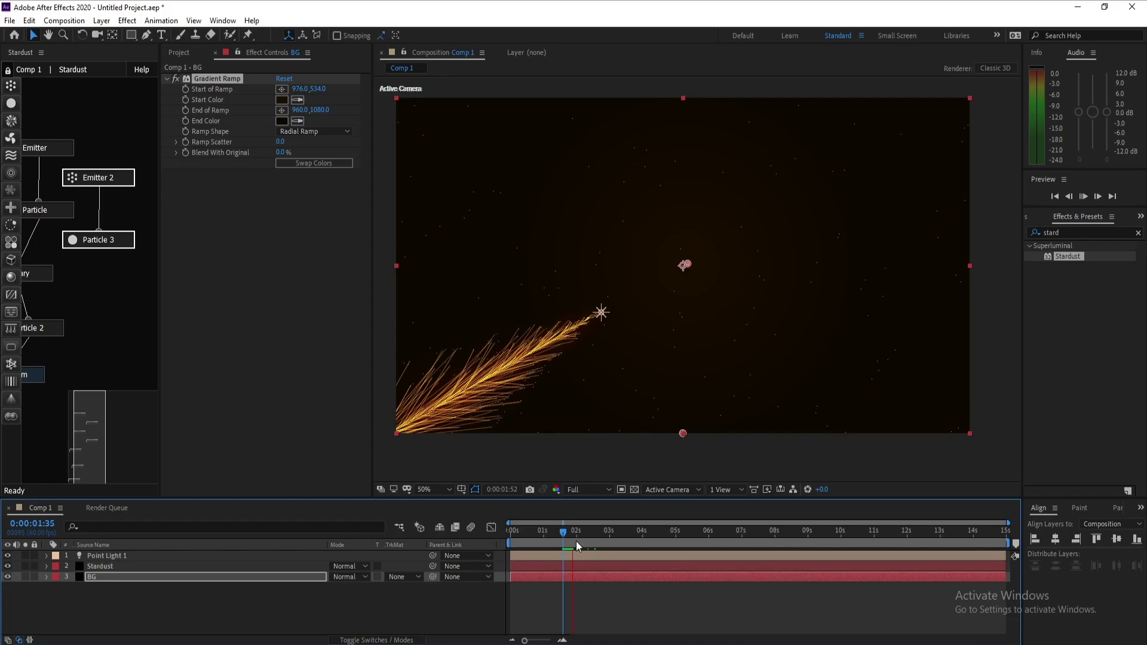
key(space)
click(106, 566)
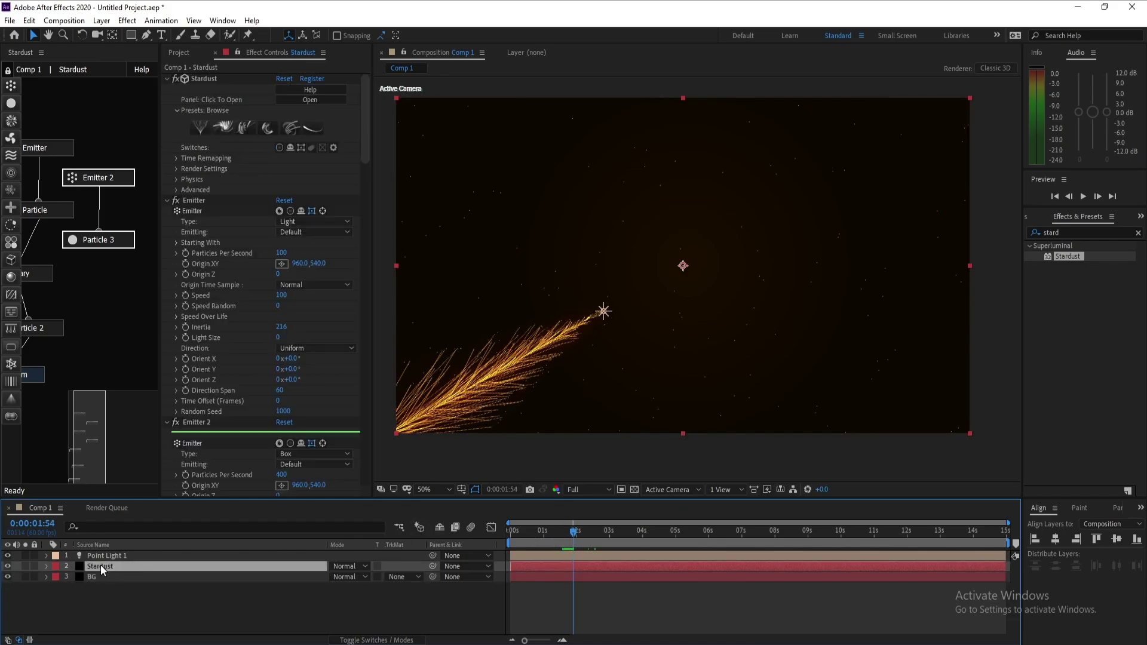
Start keyframing the first Emitter's Particles Per Second at 0:00:03:25.
click(608, 533)
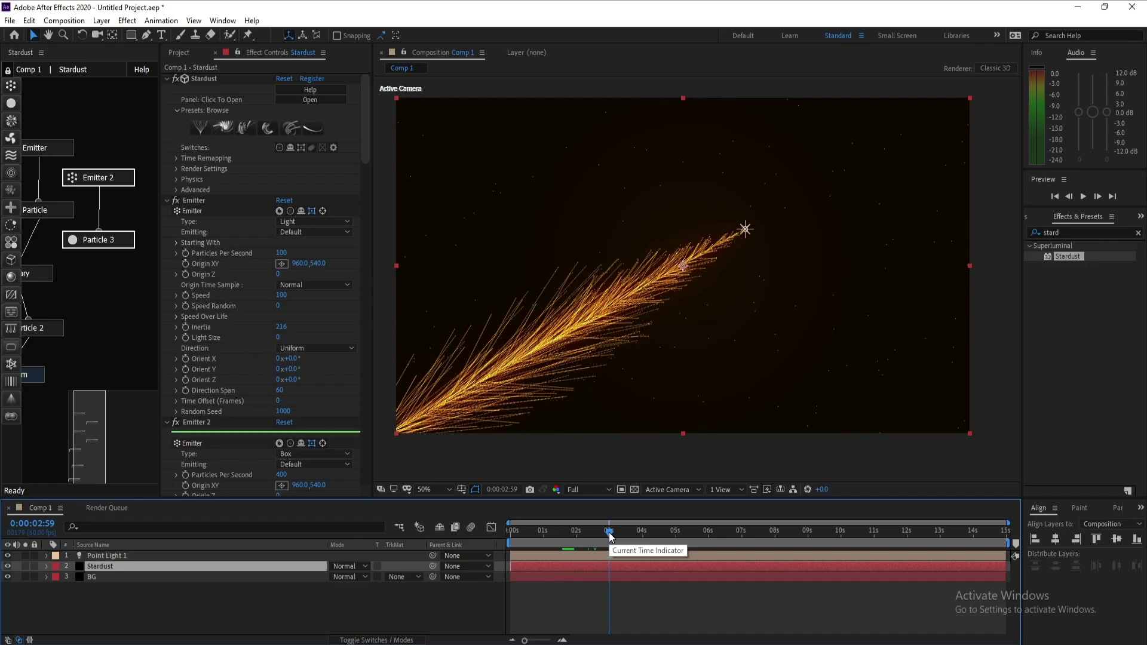
drag(610, 536, 623, 533)
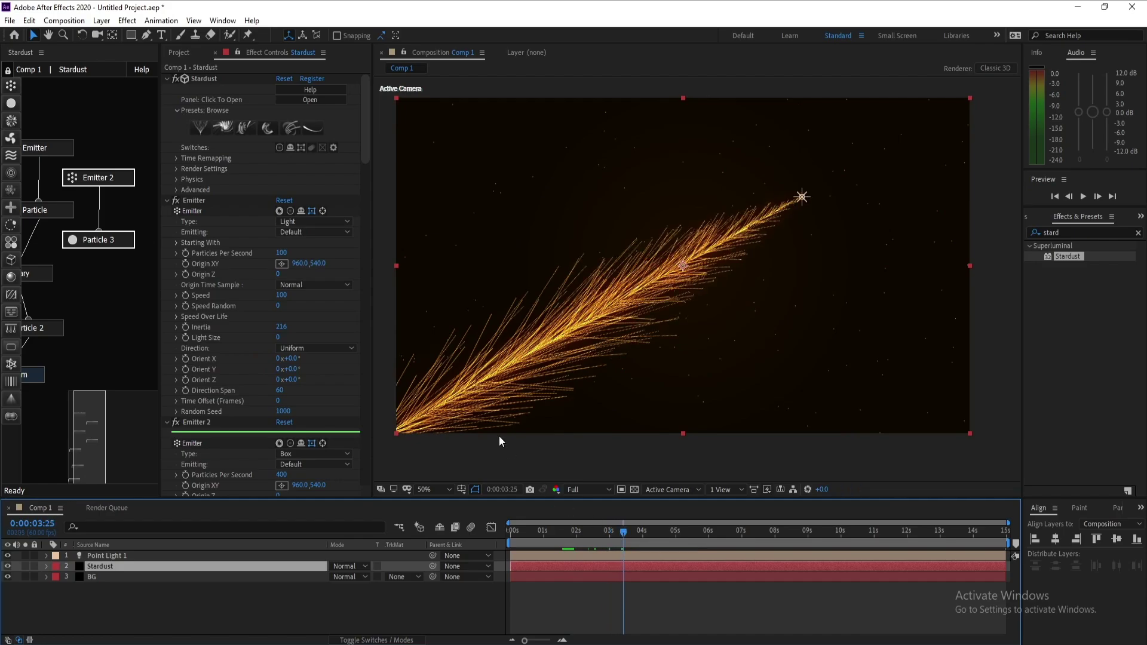
click(51, 147)
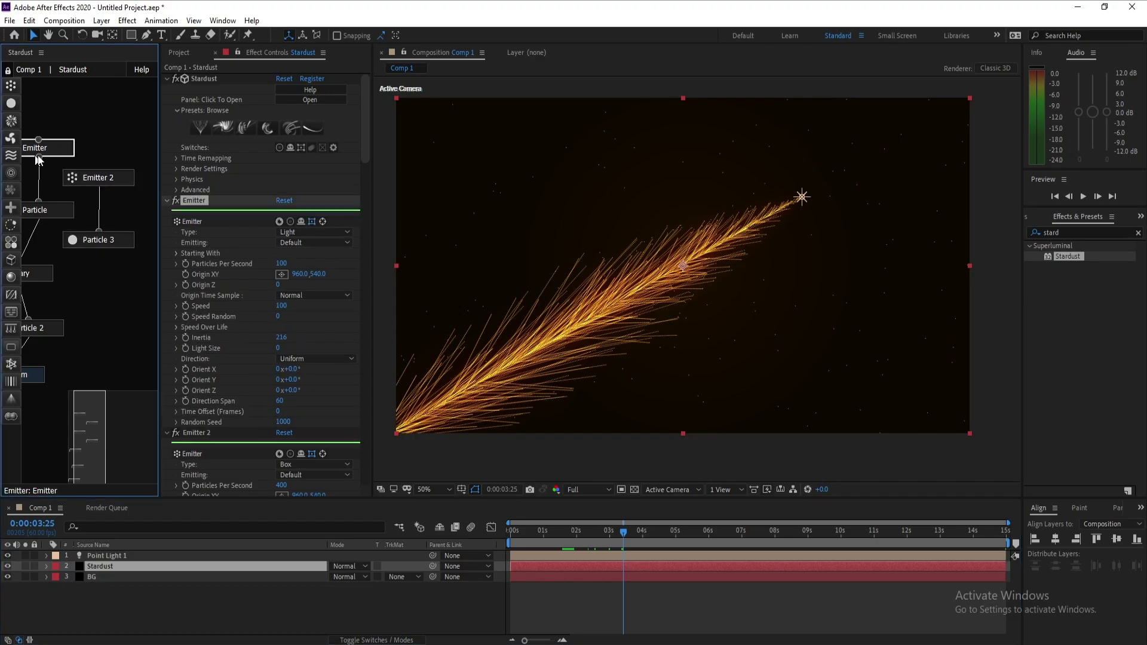
click(185, 264)
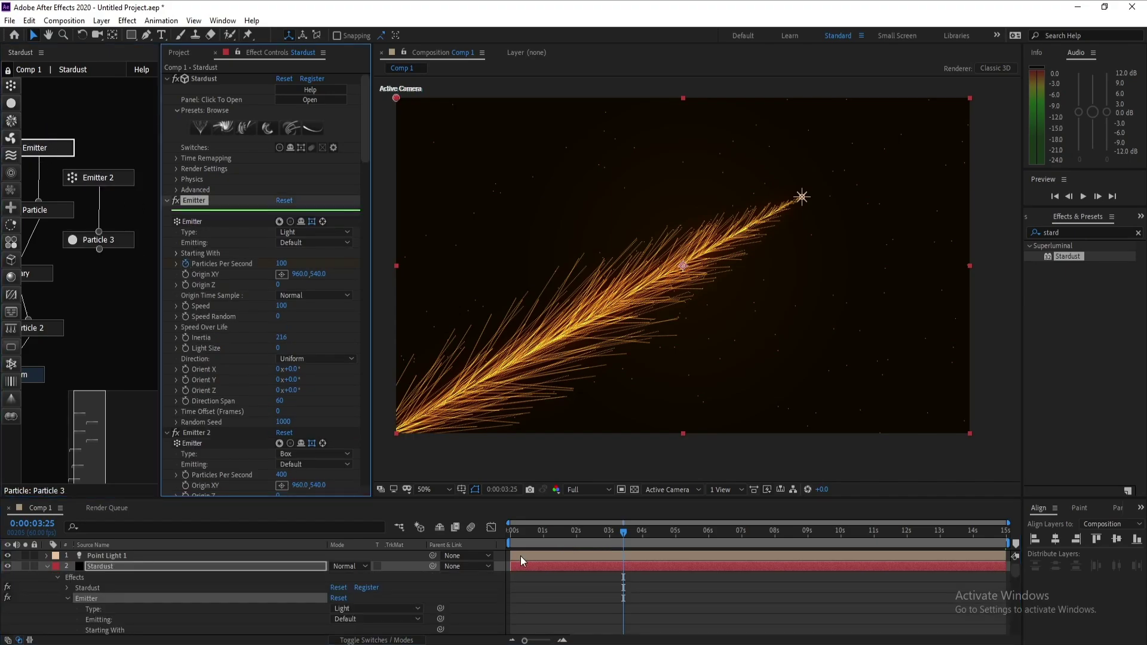
Set the first Emitter's Particles Per Second to 0 at 0:00:03:51 and check the trail up to 0:00:05:13.
click(637, 533)
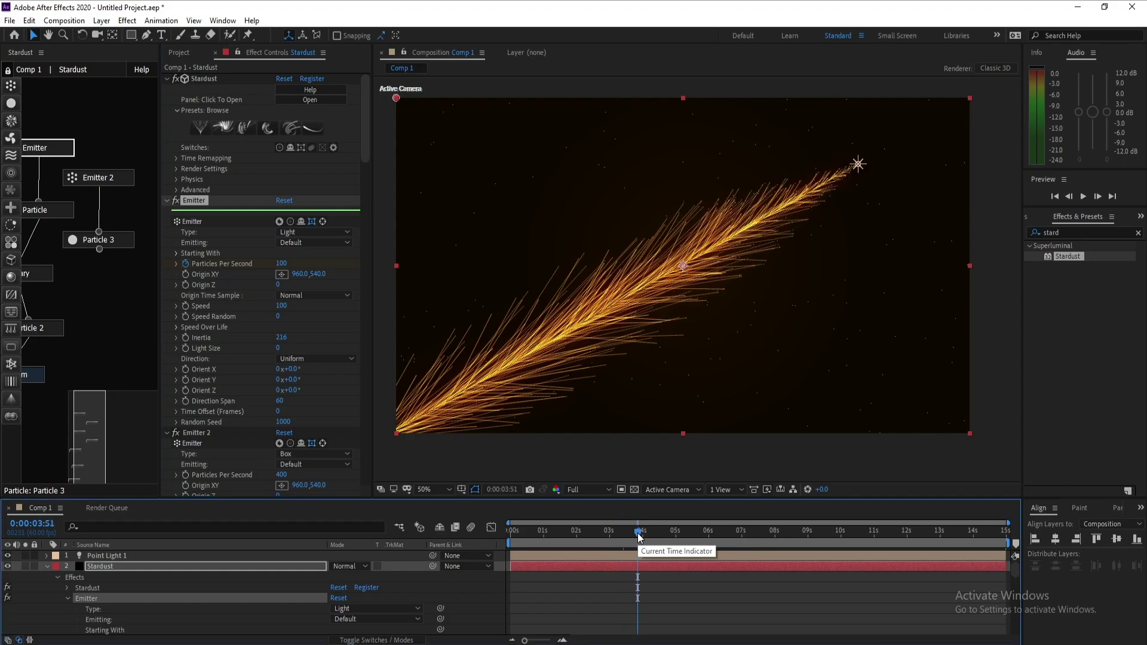
click(282, 264)
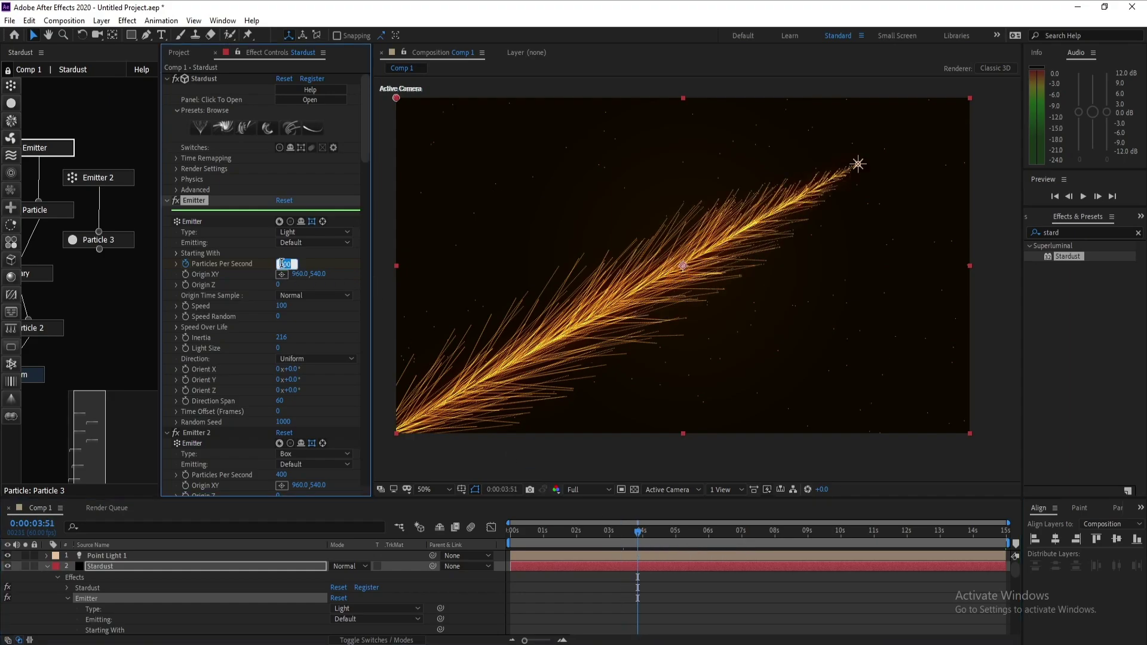
key(Return)
drag(648, 534, 683, 533)
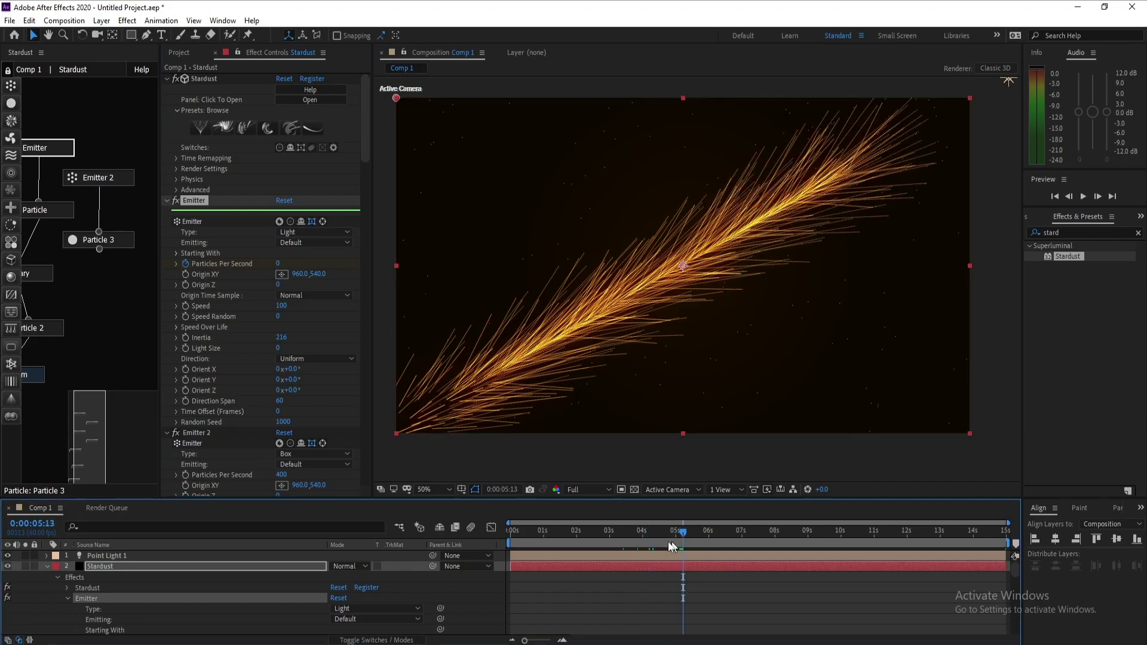
Reveal the Stardust layer's keyframes, shift both Particles Per Second keyframes to about 4.6 and 5 seconds, and check the trail at 0:00:03:12.
click(645, 557)
click(646, 566)
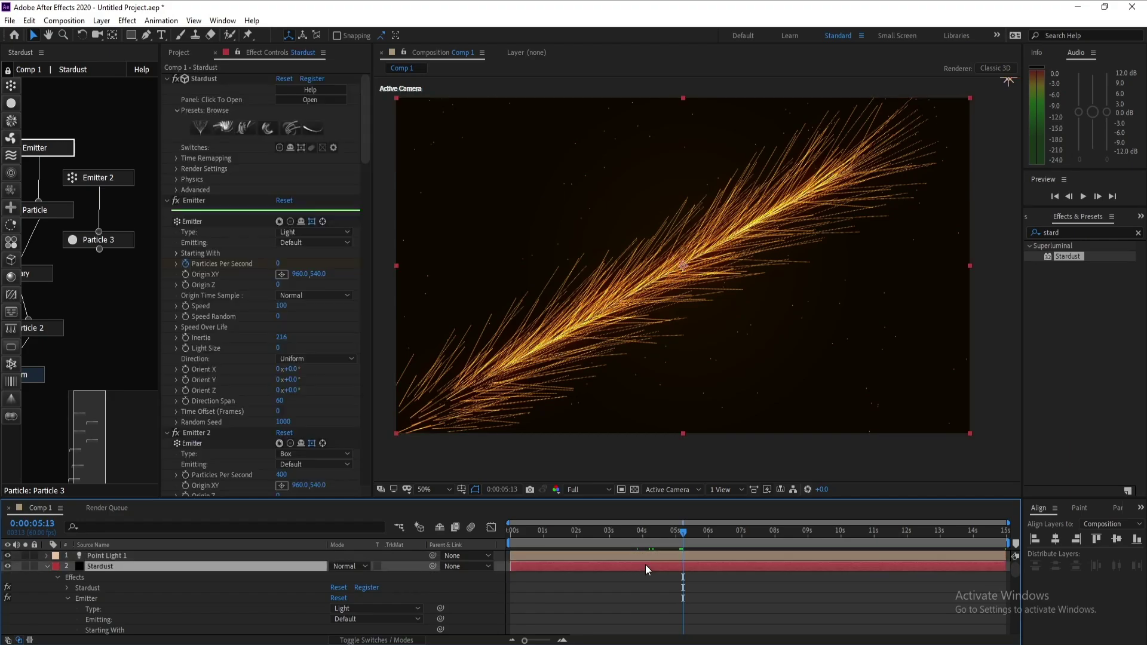
key(u)
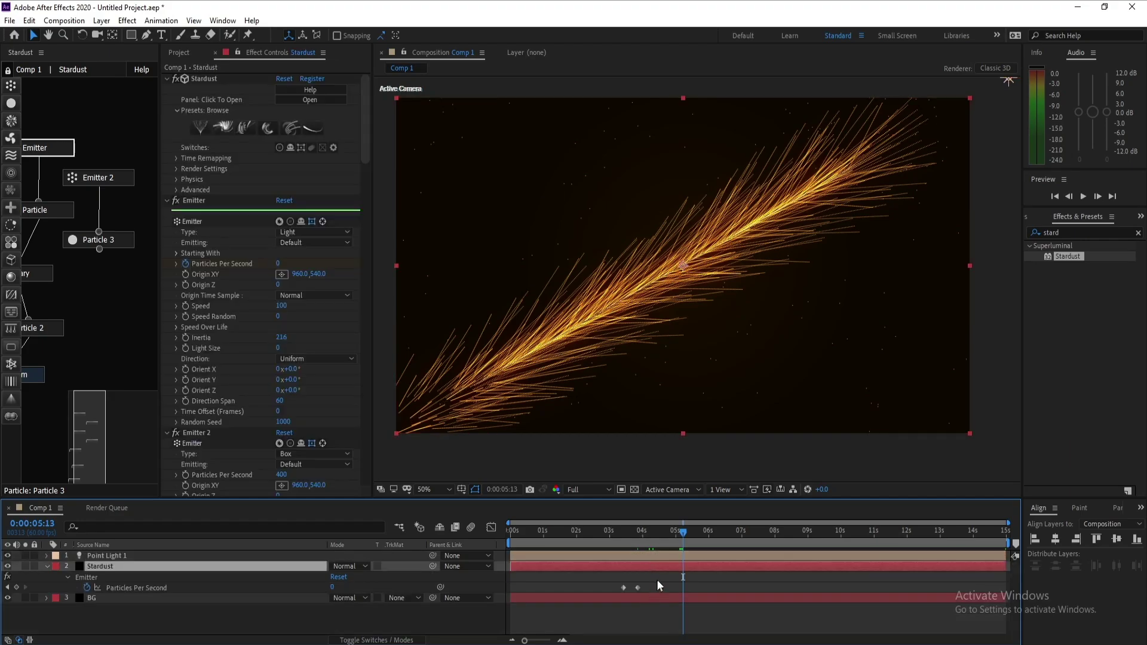
mouse_move(659, 578)
mouse_down()
mouse_move(610, 597)
mouse_move(663, 591)
mouse_up()
drag(642, 536, 615, 543)
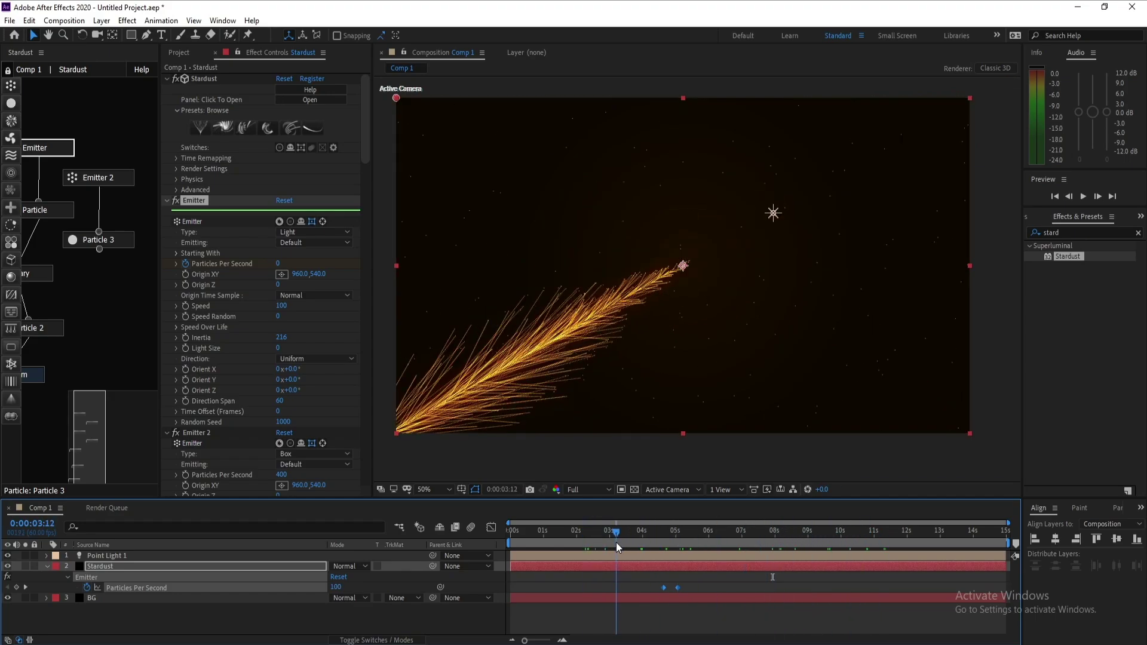